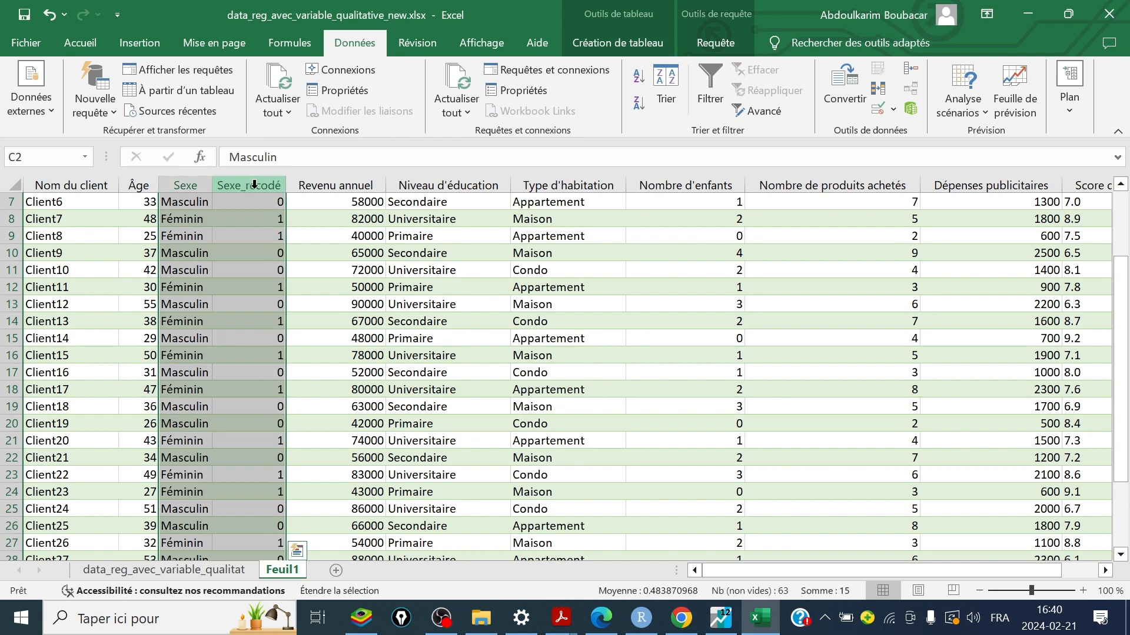
- Compare the Masculin and Féminin entries in the Sexe column with their codes in the Sexe_recodé column
left_click(271, 201)
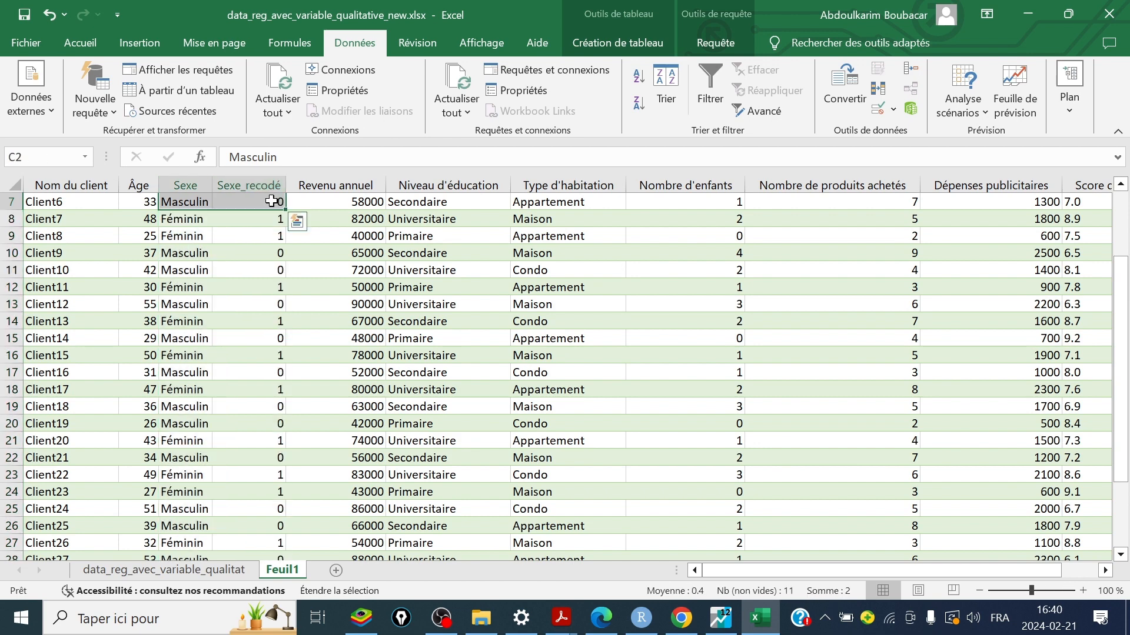
left_click(277, 219)
left_click(269, 199)
left_click(250, 222)
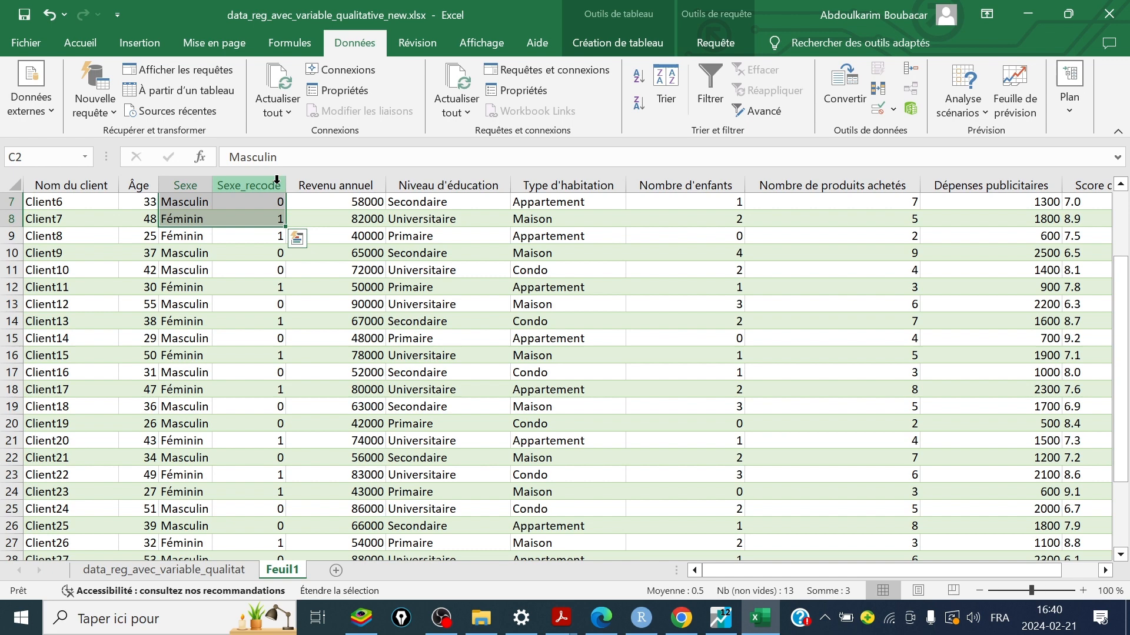
left_click(426, 182)
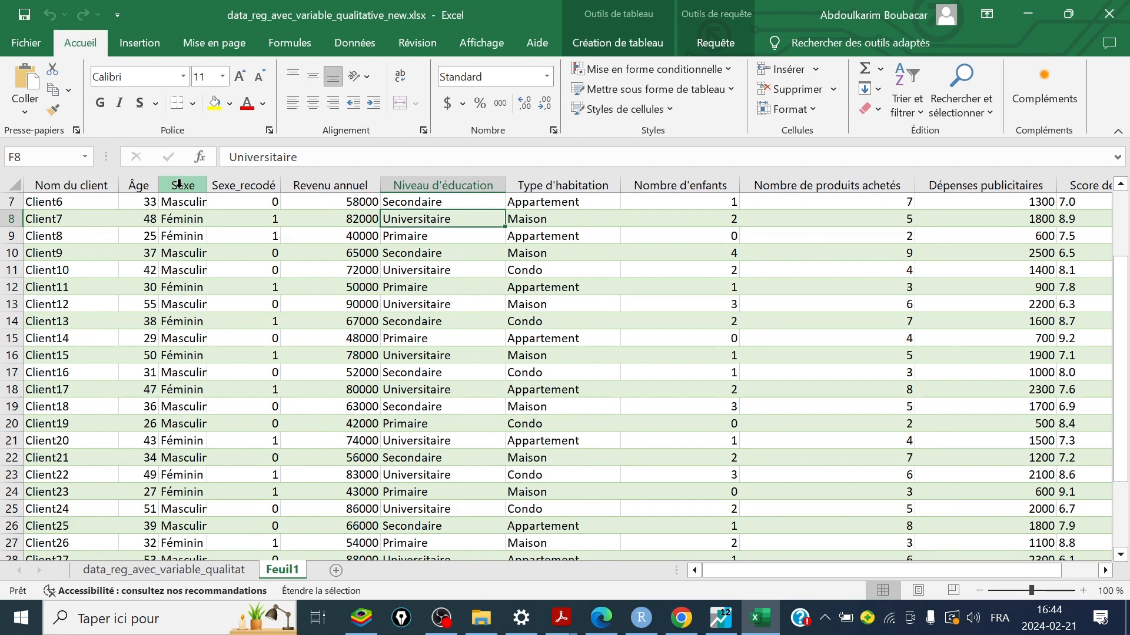
- Insert an empty column between Sexe and Revenu annuel in the client table
left_click(240, 185)
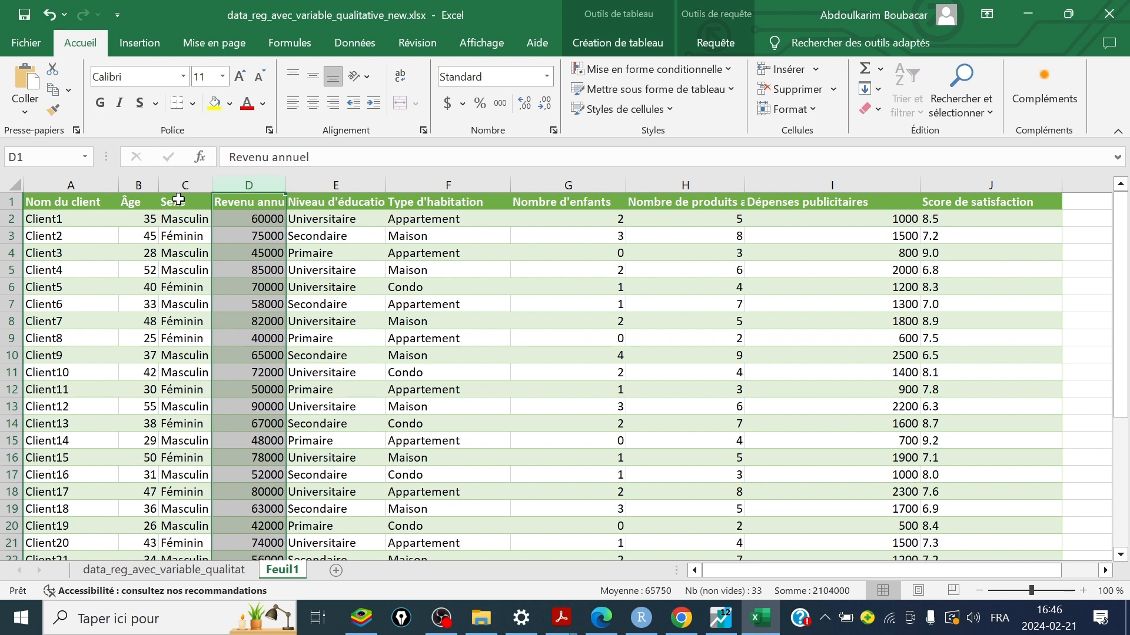
right_click(248, 186)
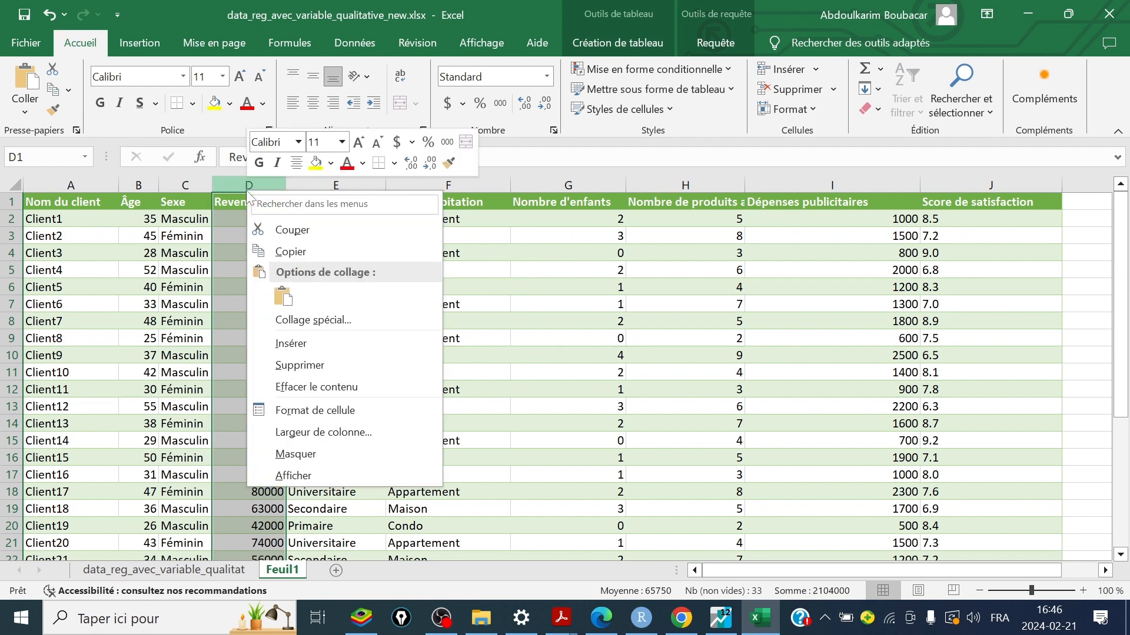
left_click(290, 343)
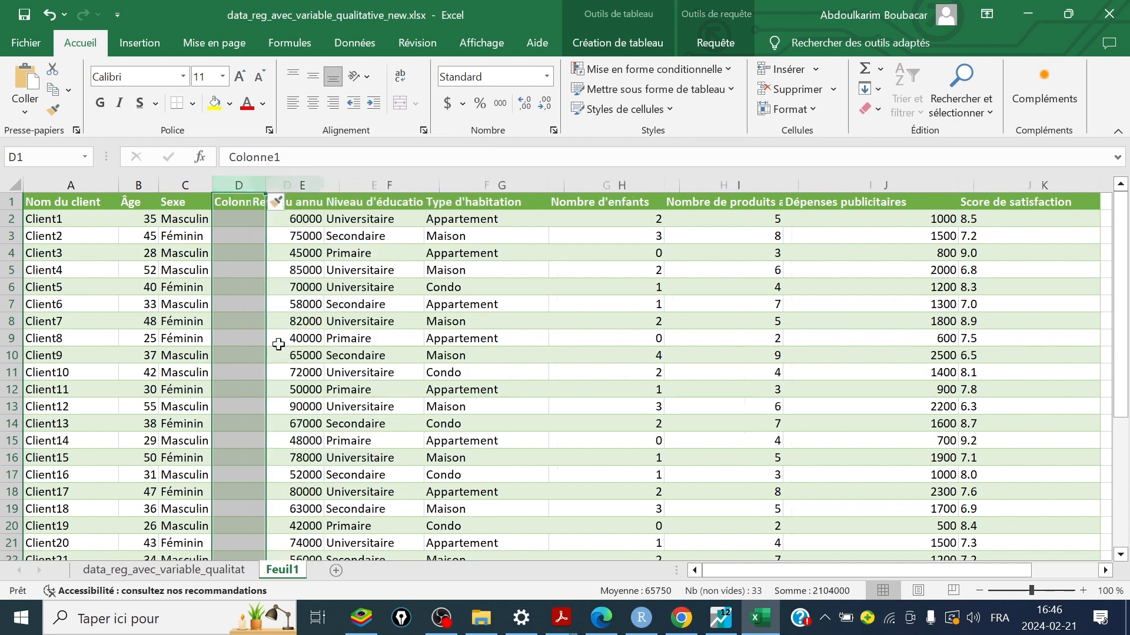
- Replace the header of the empty column beside Sexe with Sexe_recodé
double_click(244, 201)
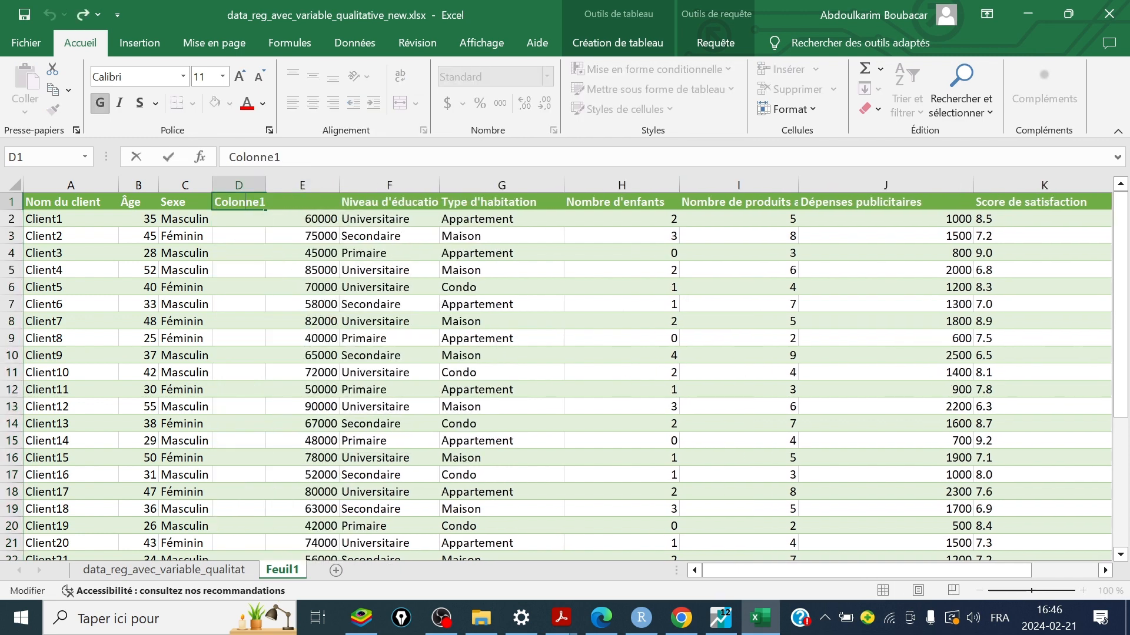
key("BackSpace")
key("BackSpace")
key("BackSpace")
key("BackSpace")
key("BackSpace")
key("BackSpace")
key("BackSpace")
key("BackSpace")
type("S")
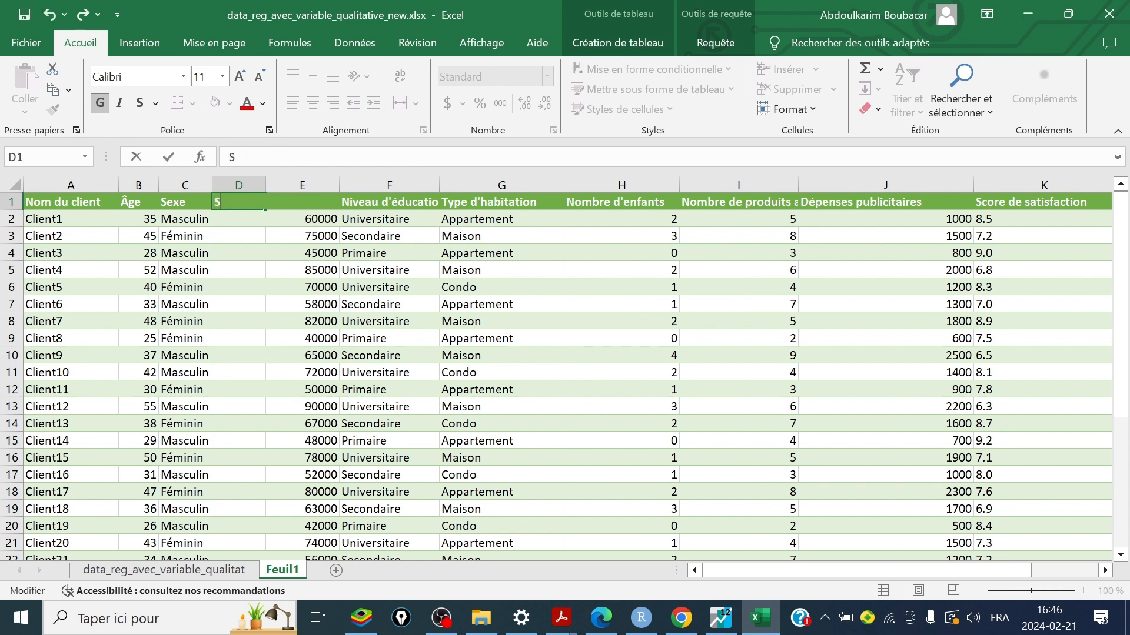
type("exe_recodé")
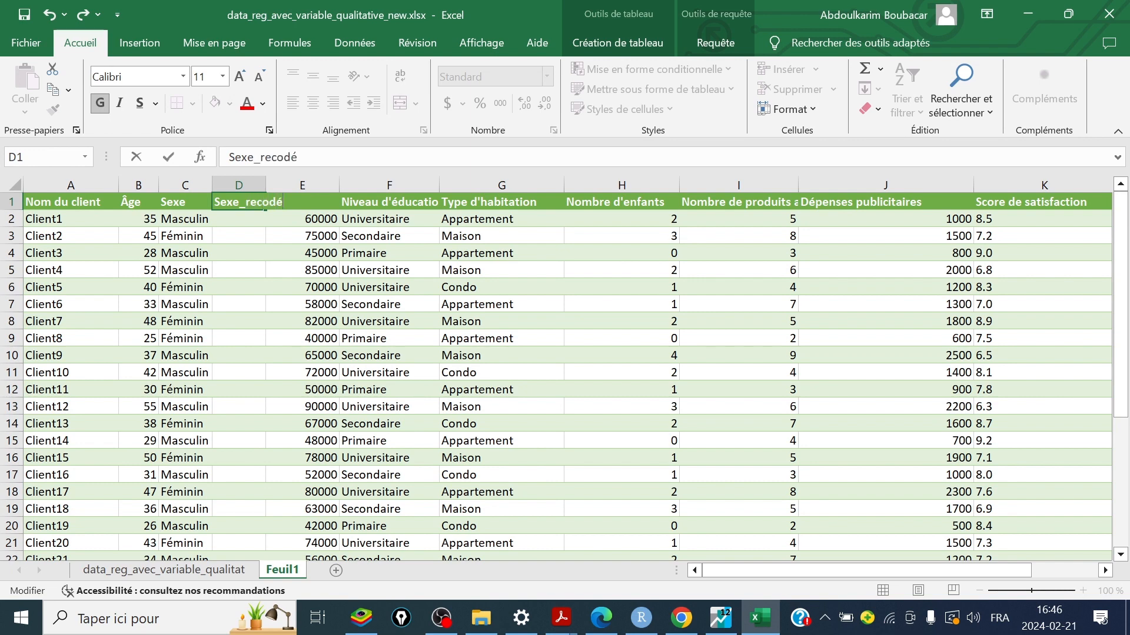
key("Return")
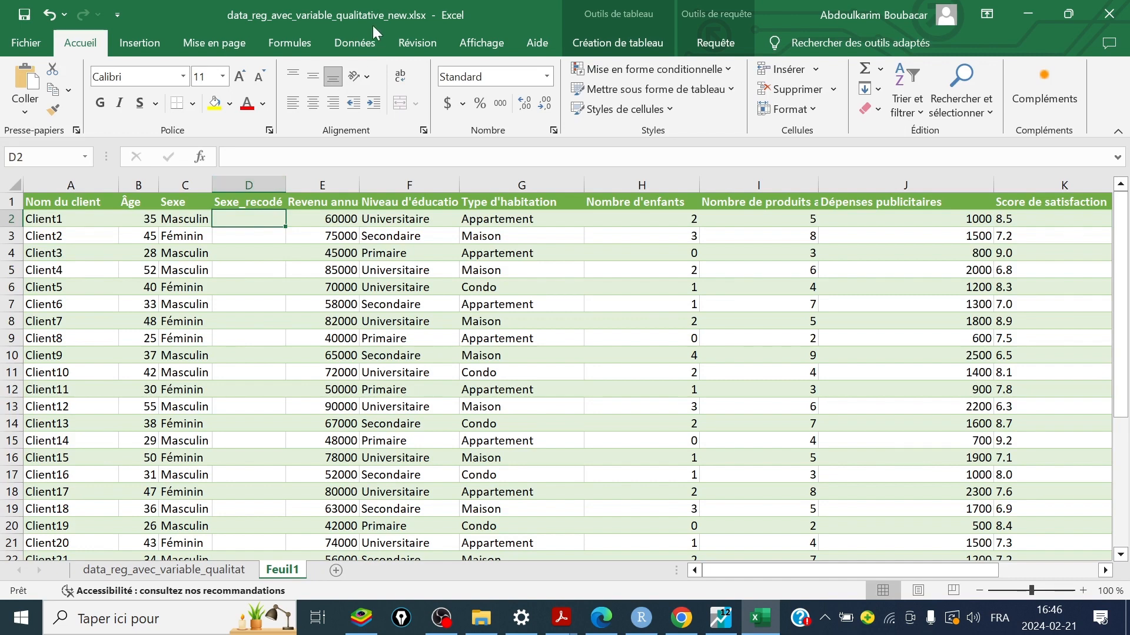
- Enable filtering on the table and filter the Sexe column to show only the Féminin rows
left_click(353, 46)
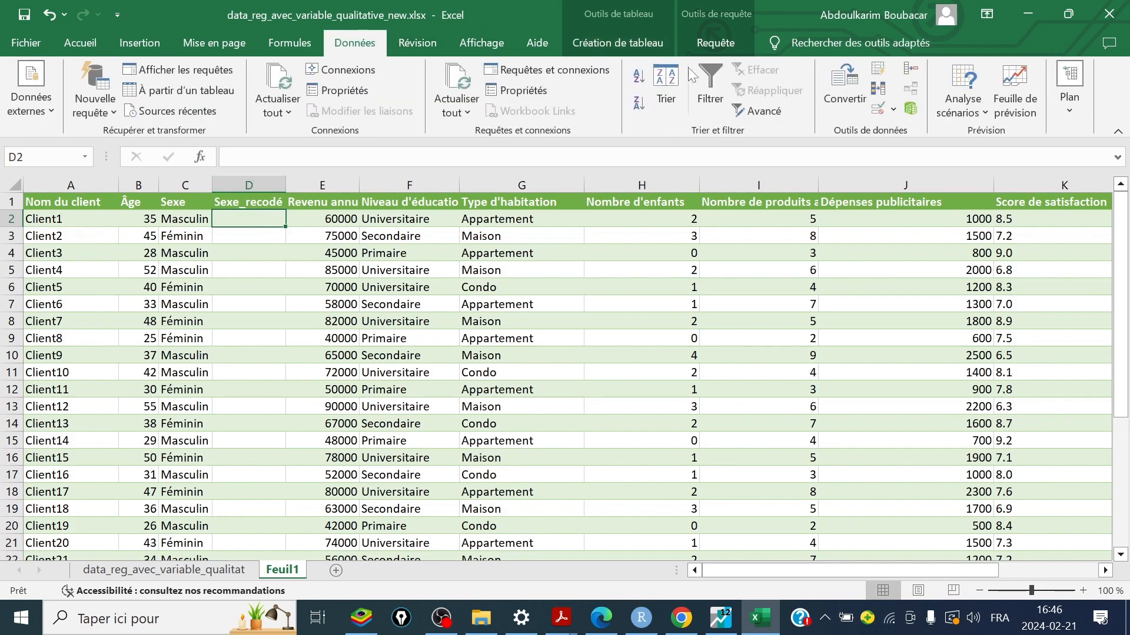
left_click(707, 77)
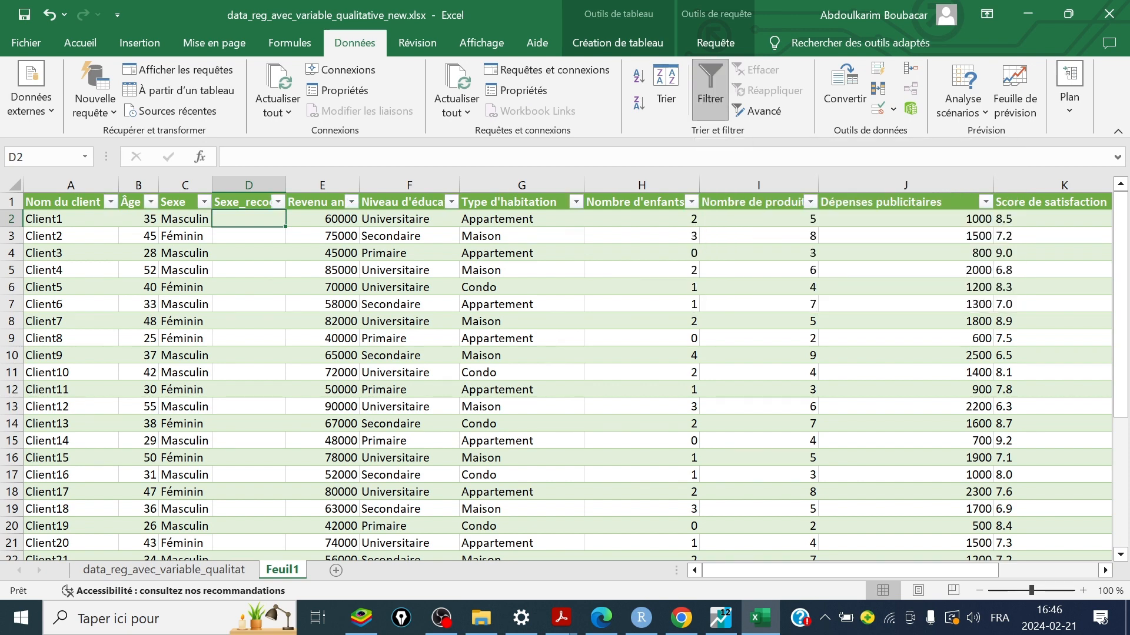
left_click(204, 202)
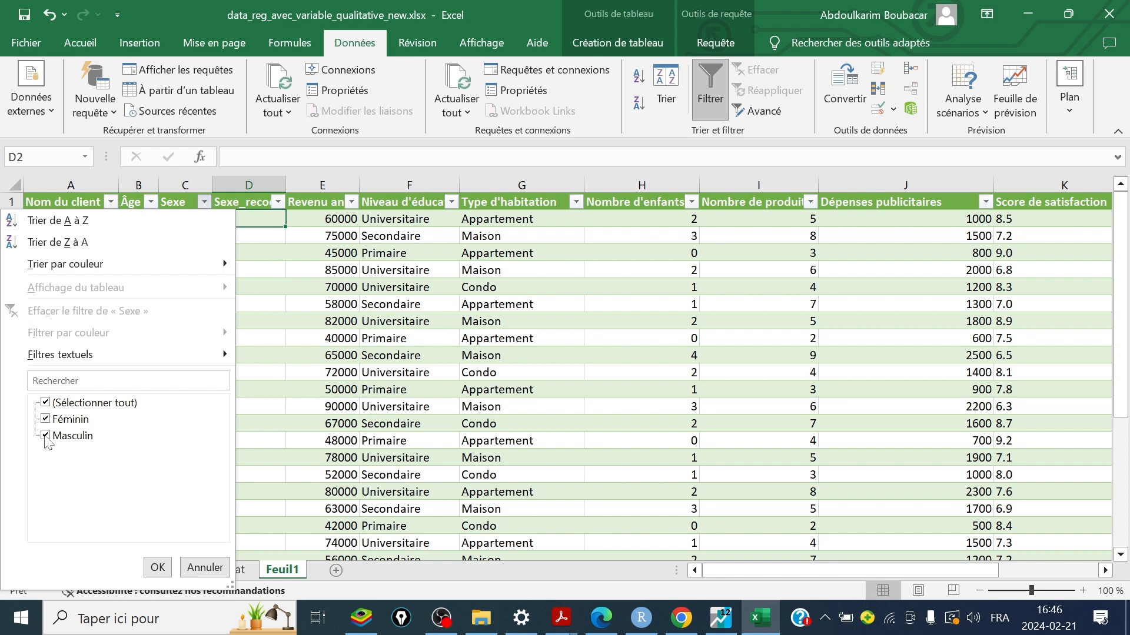
left_click(46, 436)
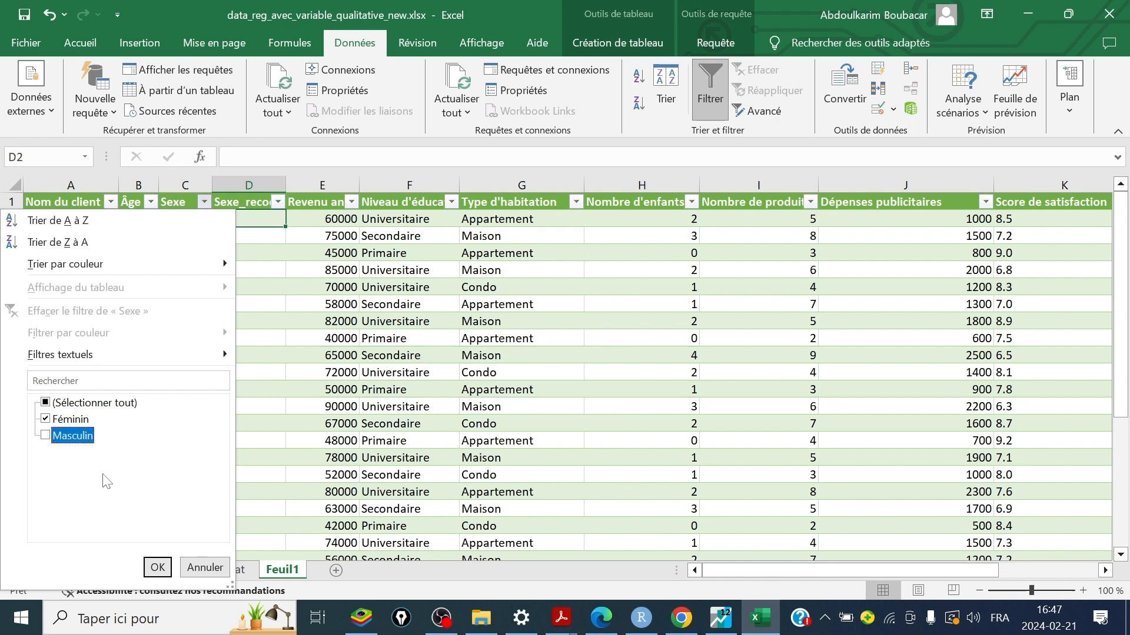
left_click(155, 567)
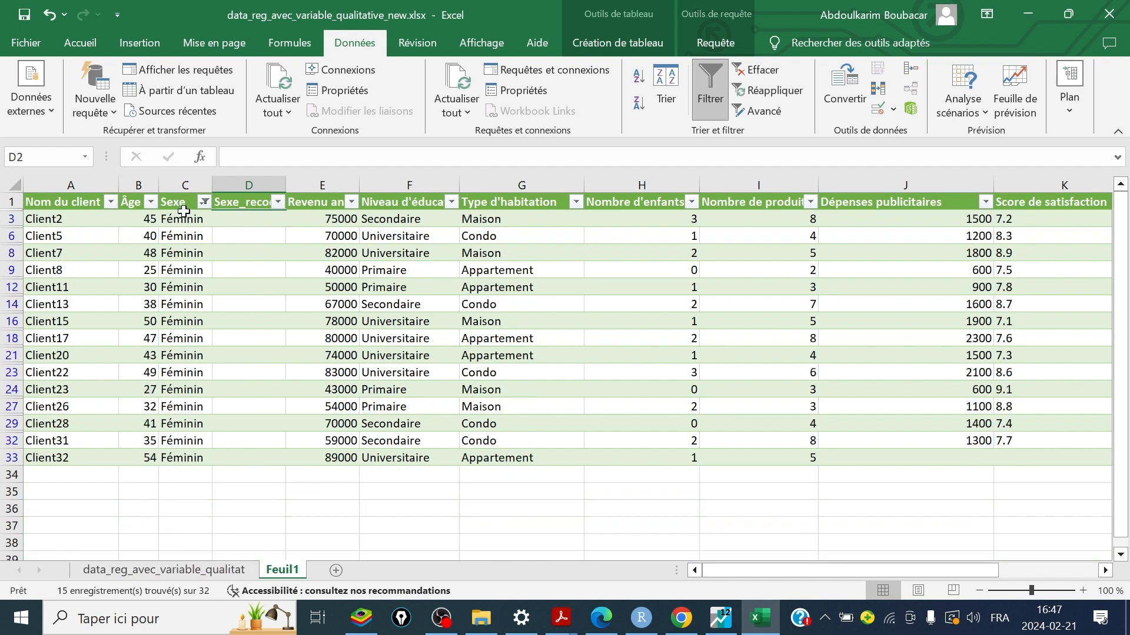
- Enter 1 in the first visible Sexe_recodé cell and fill it down through all Féminin rows
left_click(231, 223)
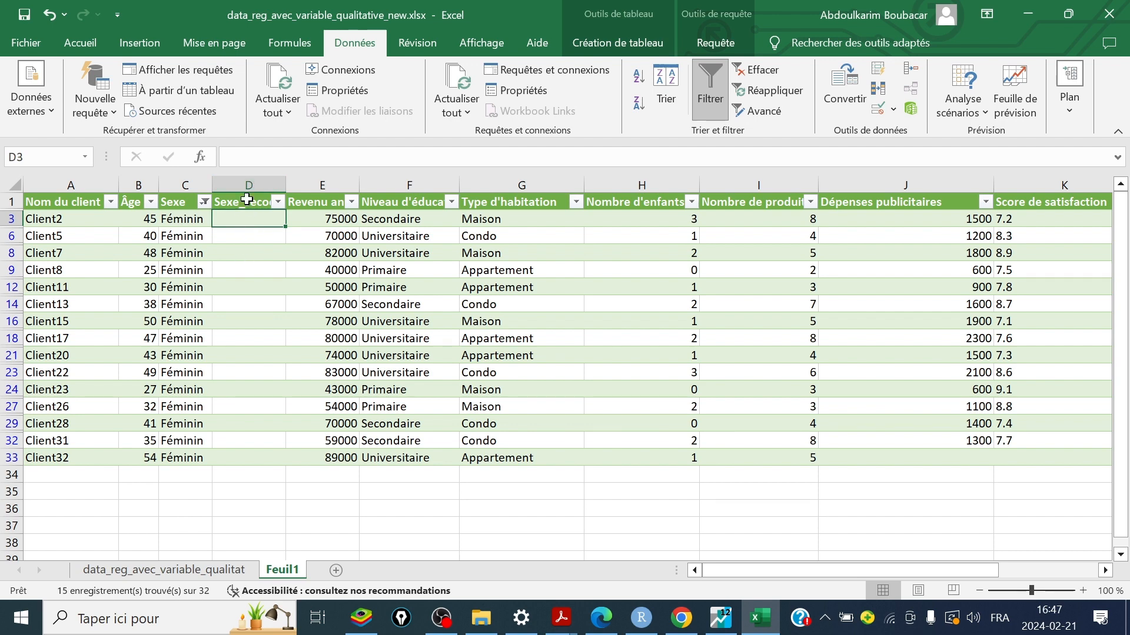
double_click(237, 222)
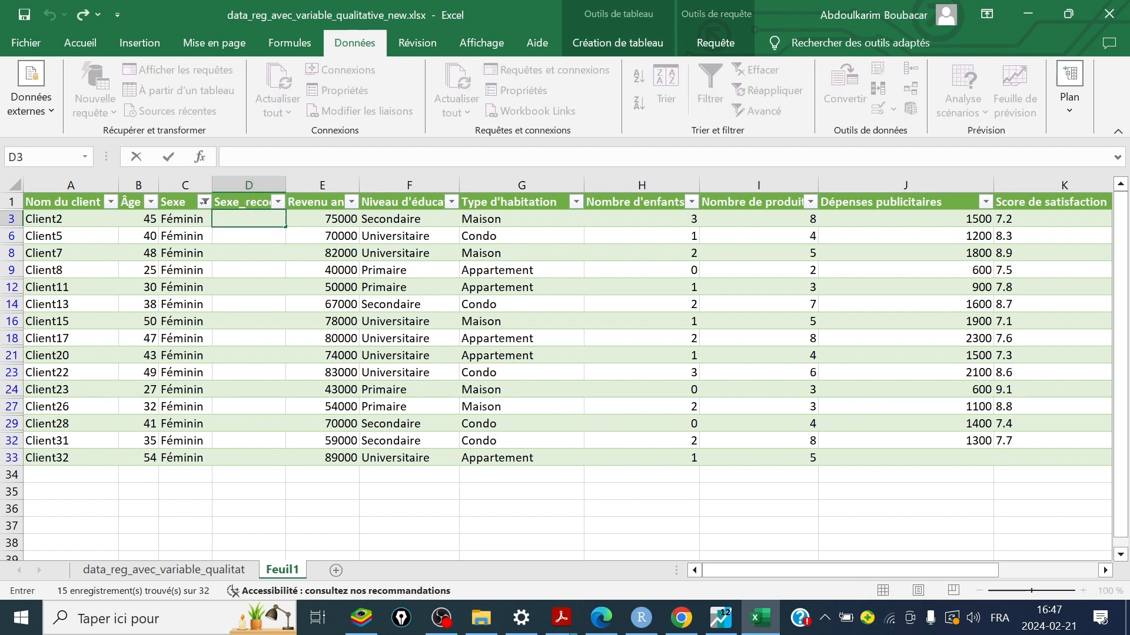
type("1")
key("ctrl+Return")
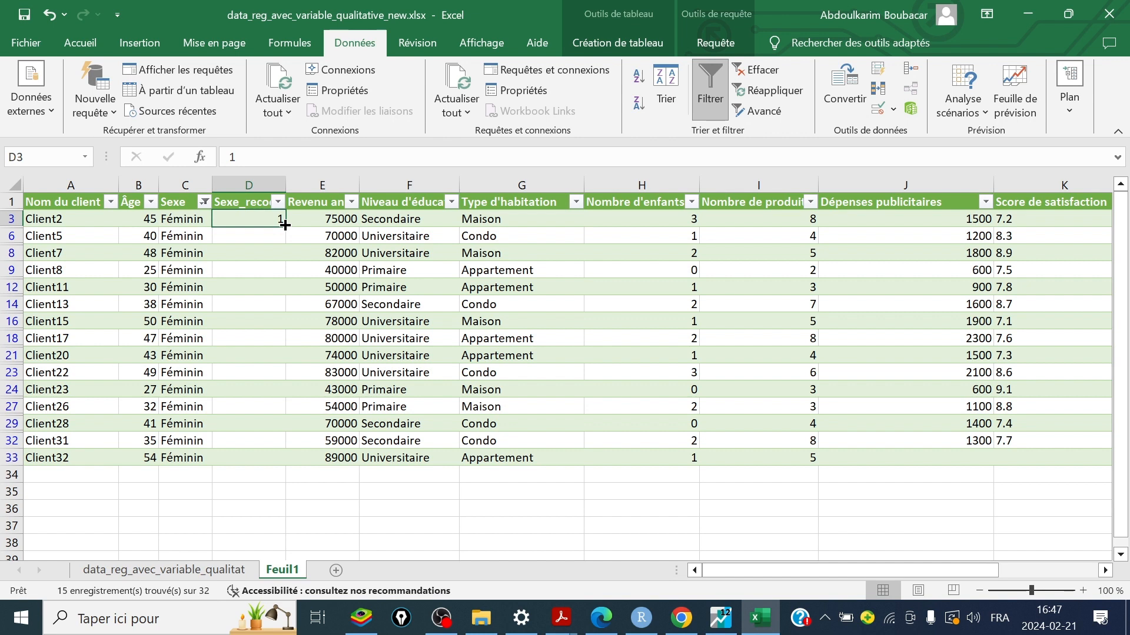
left_click_drag(285, 226, 285, 460)
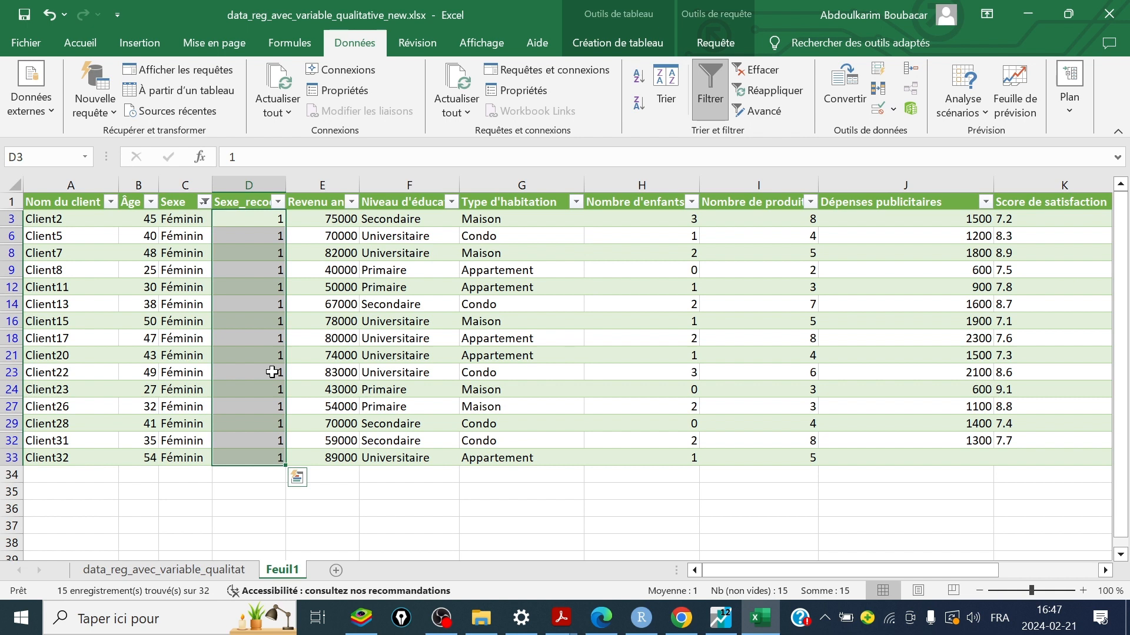
key("ctrl+z")
left_click(247, 216)
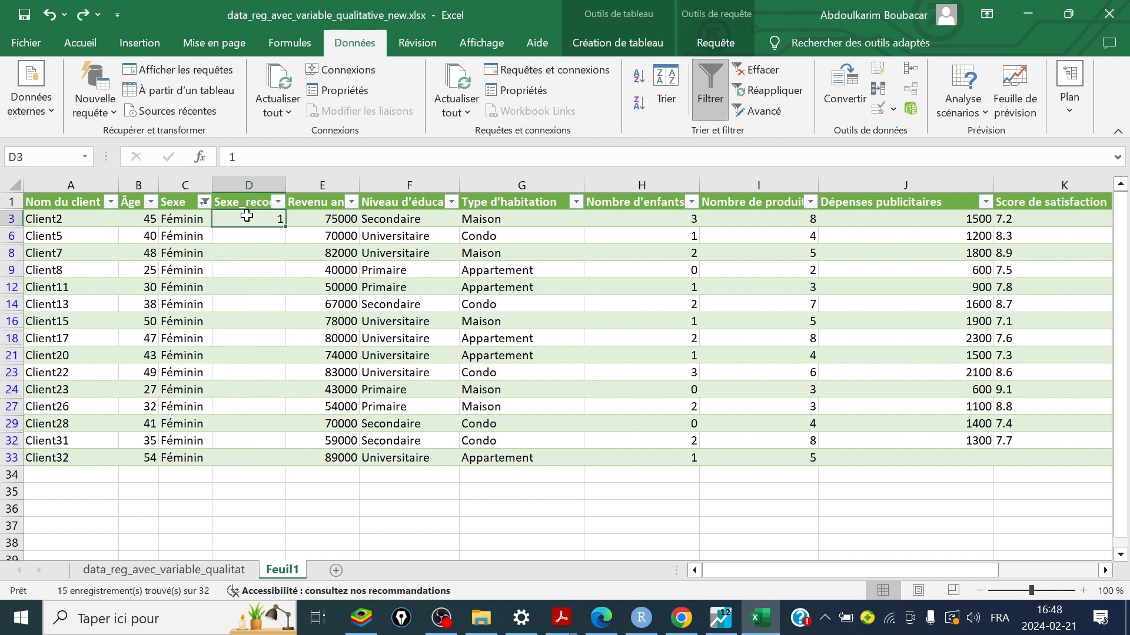
double_click(286, 226)
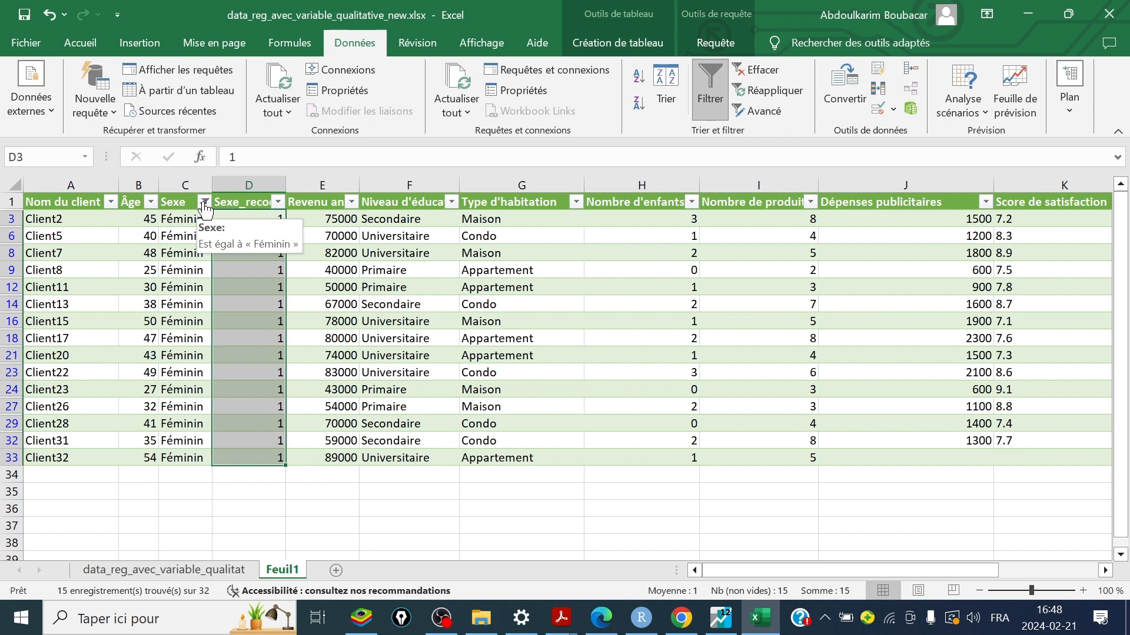
- Change the Sexe filter to show only the Masculin rows
left_click(205, 202)
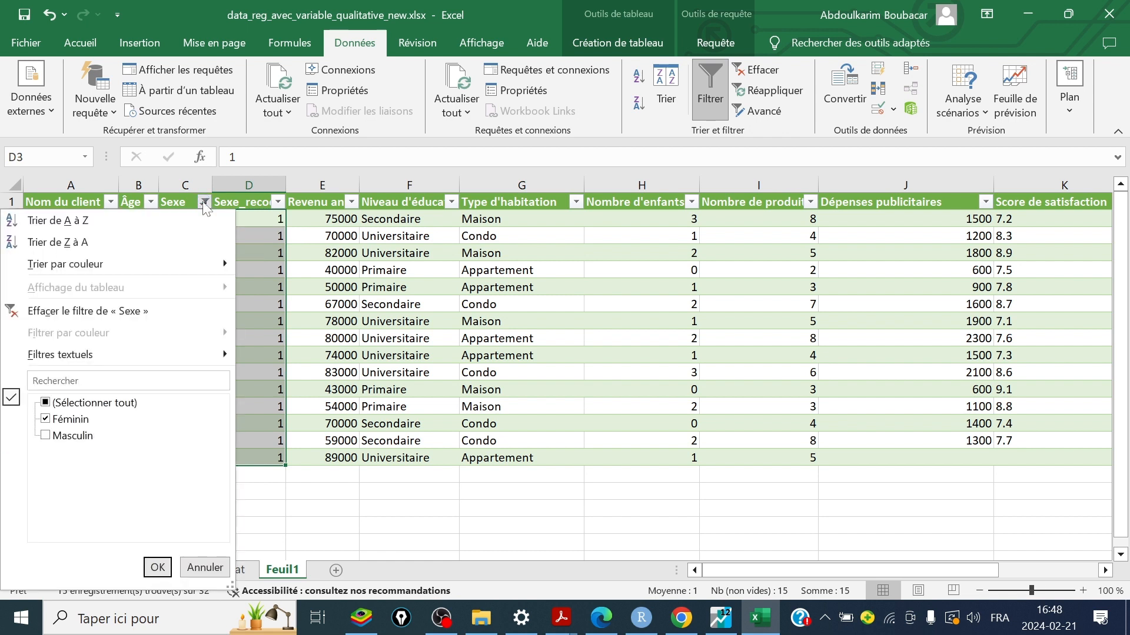
left_click(46, 420)
left_click(49, 436)
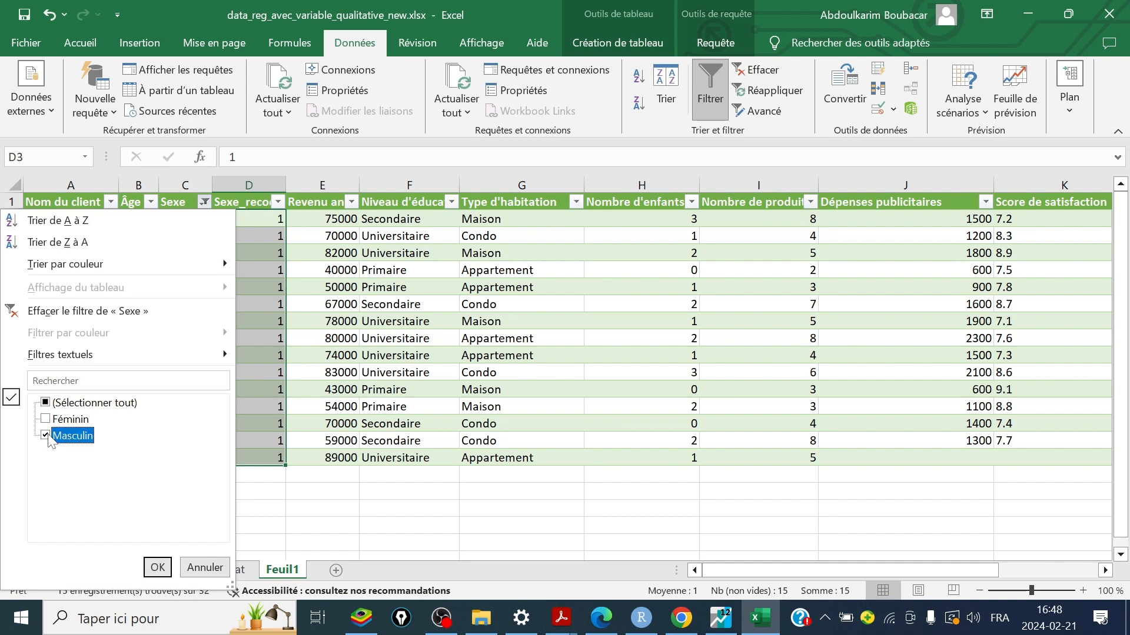
left_click(158, 568)
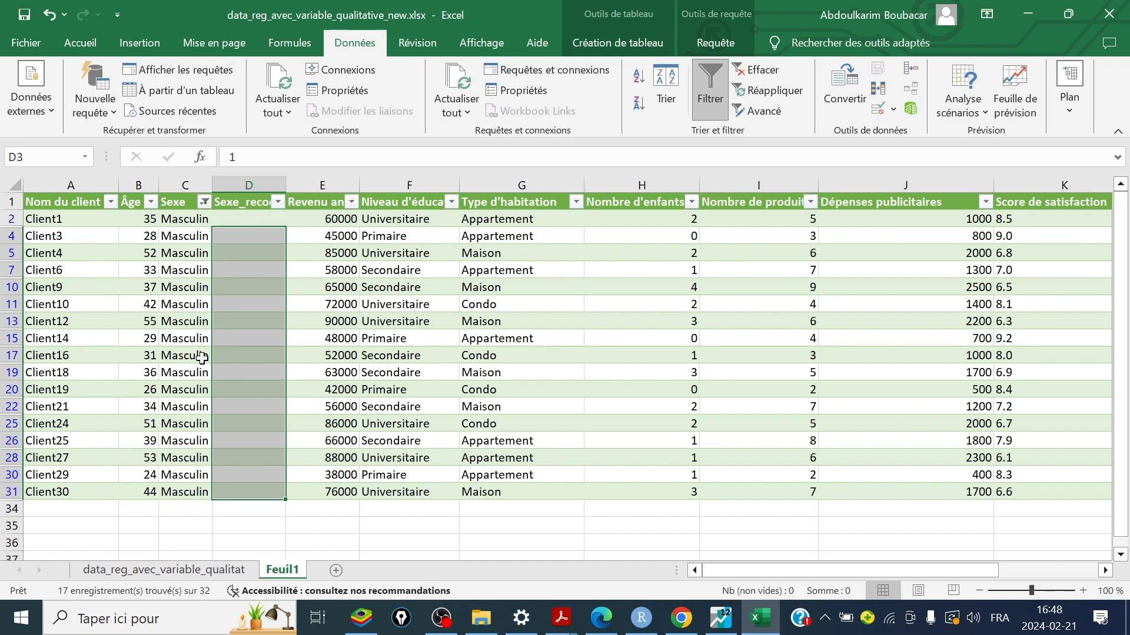
- Enter 0 in the first visible Sexe_recodé cell and fill it down through all Masculin rows
left_click(240, 219)
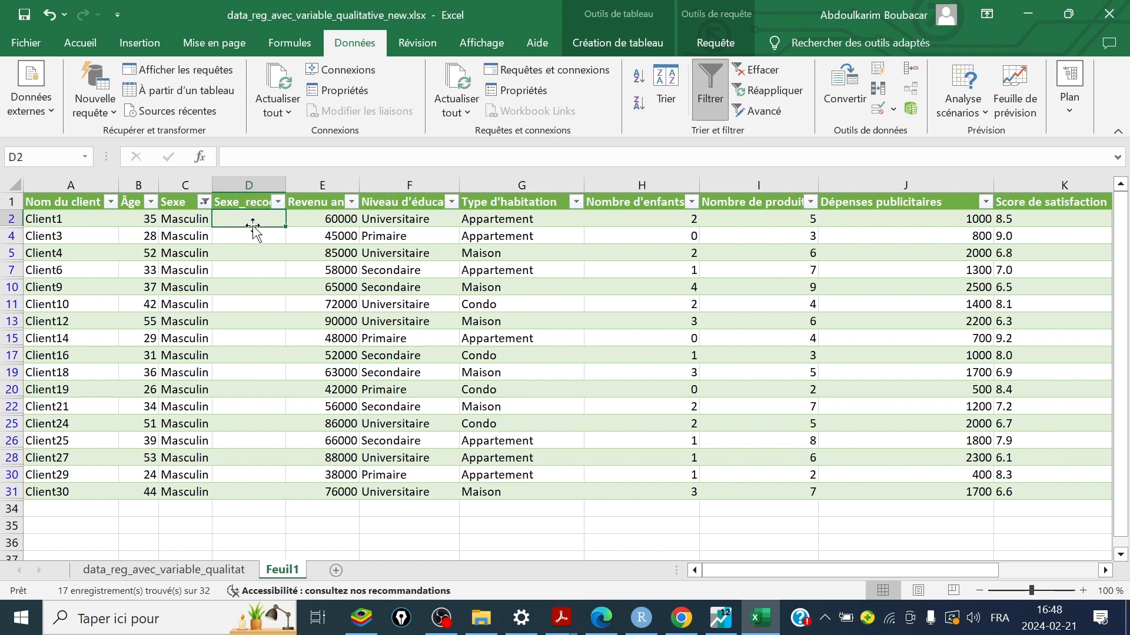
type("0")
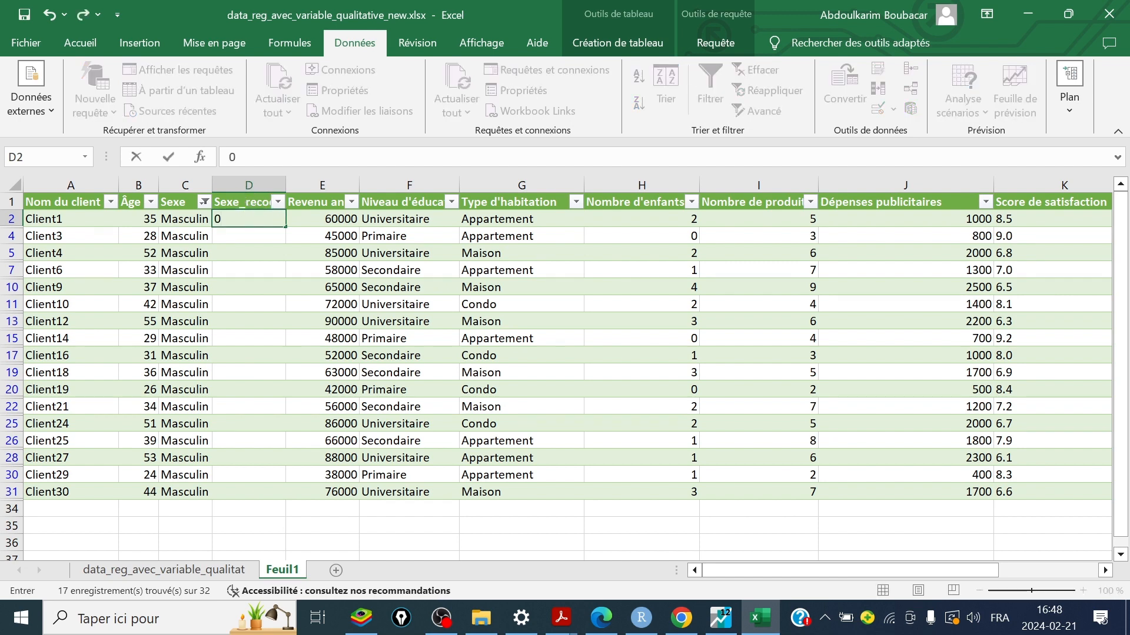
key("Return")
left_click(254, 220)
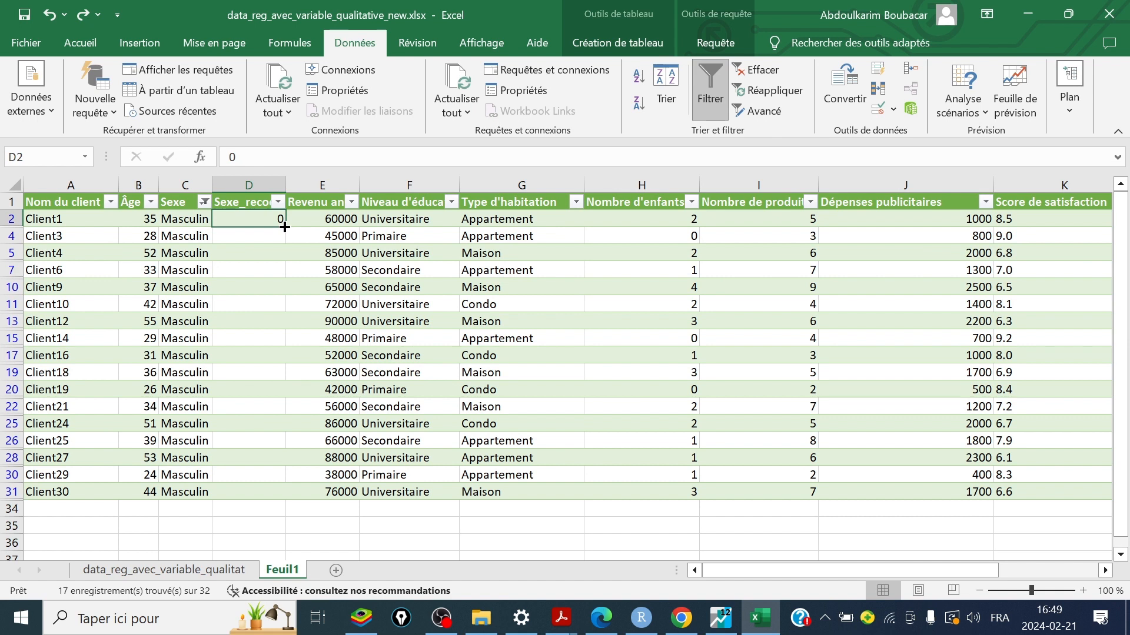
left_click_drag(285, 227, 279, 493)
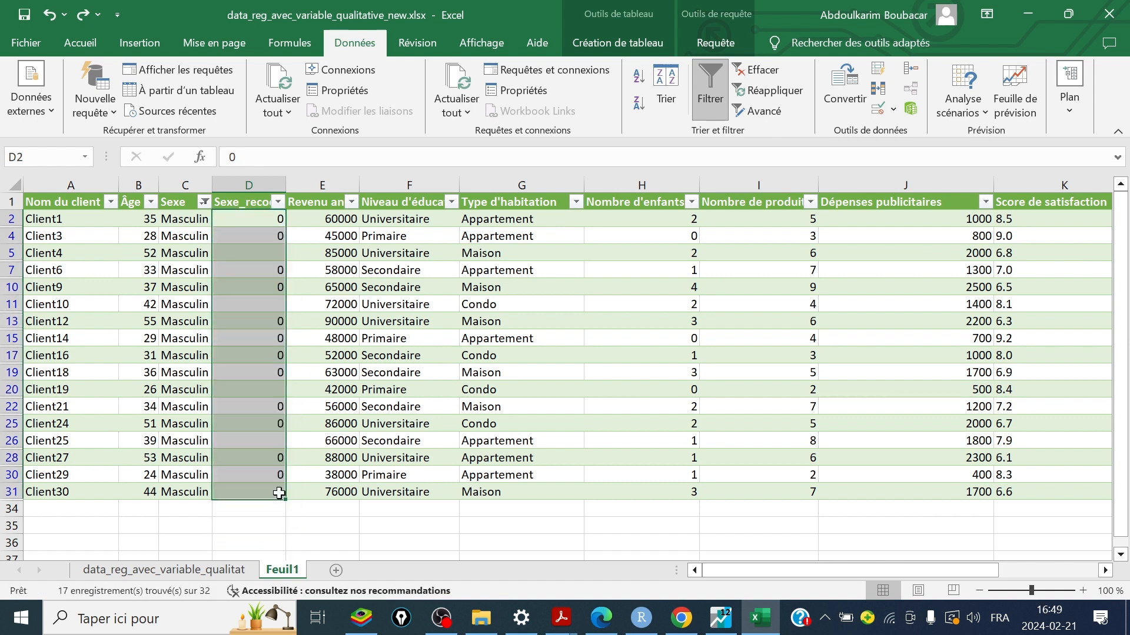
- Turn off the table filtering and select the whole Sexe_recodé column to review its codes
left_click(716, 83)
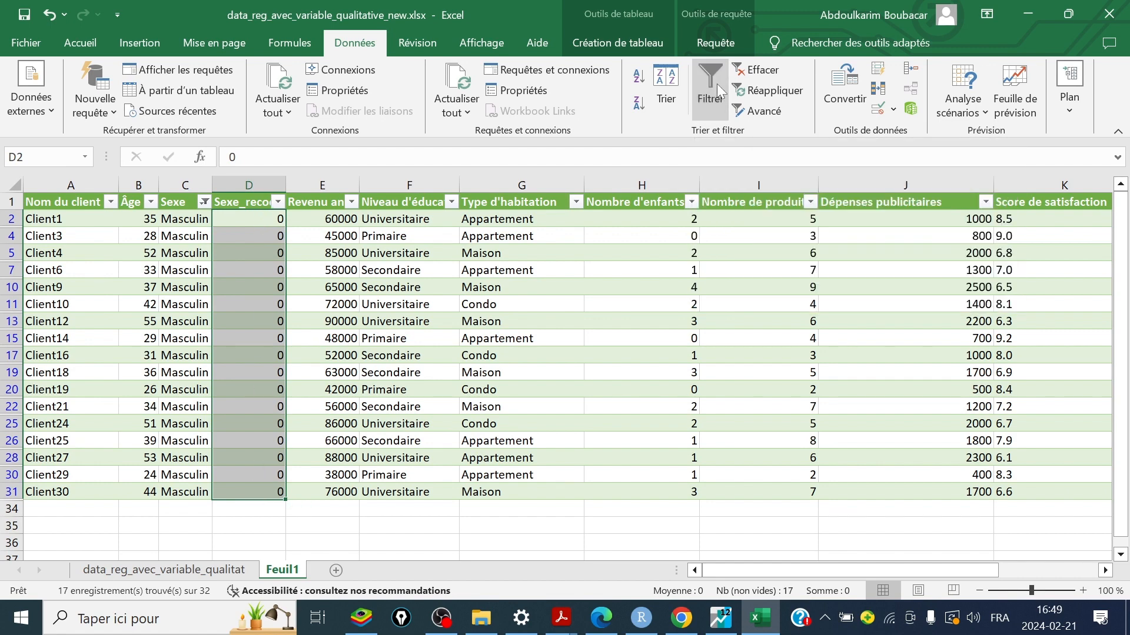
left_click(252, 183)
left_click(252, 183)
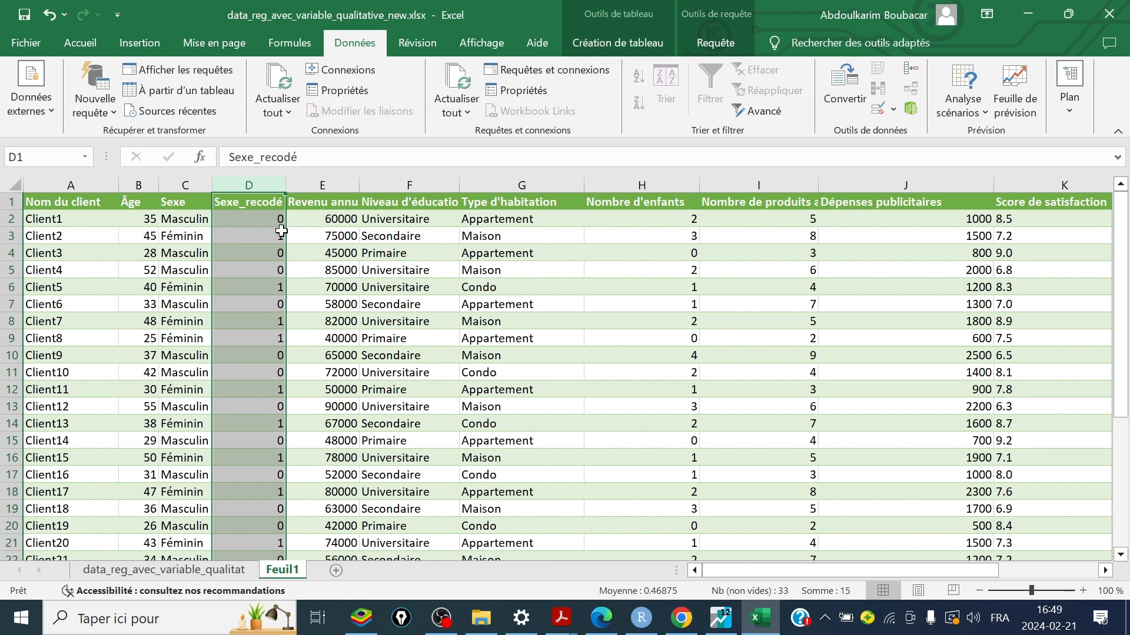
- Insert an empty column between Niveau d'éducation and Type d'habitation, and select its header cell
left_click(410, 192)
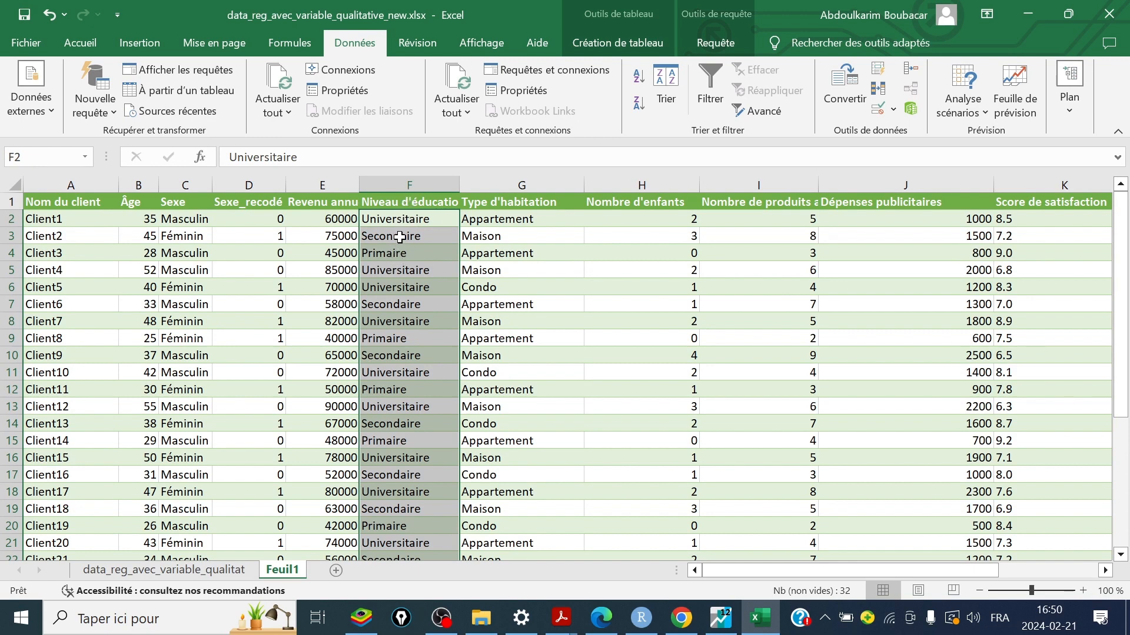
left_click(512, 182)
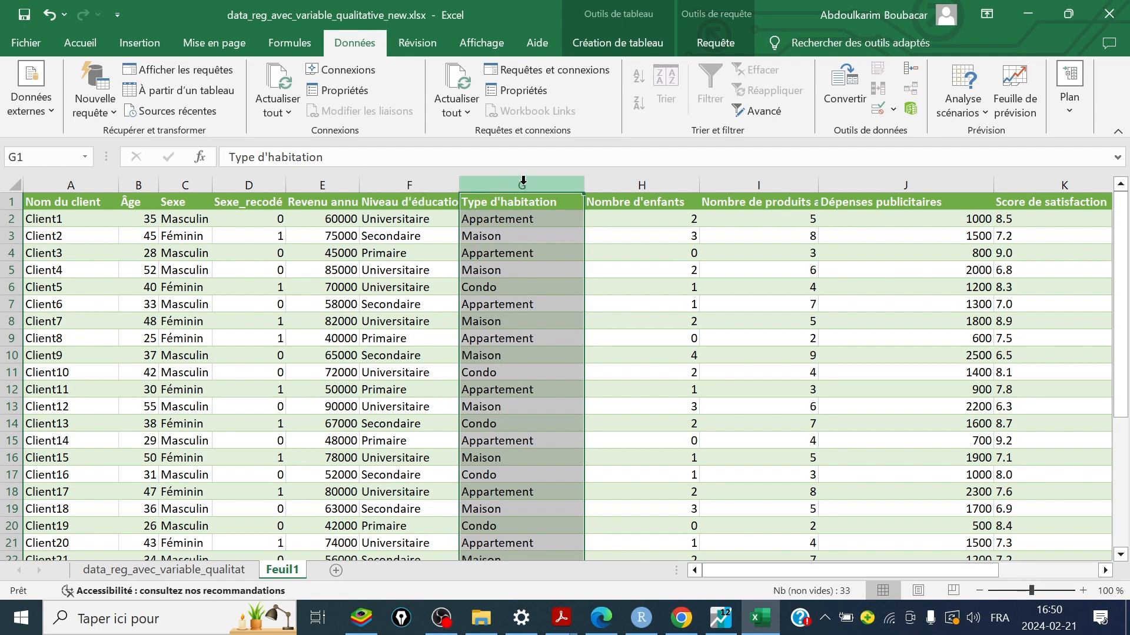
right_click(523, 181)
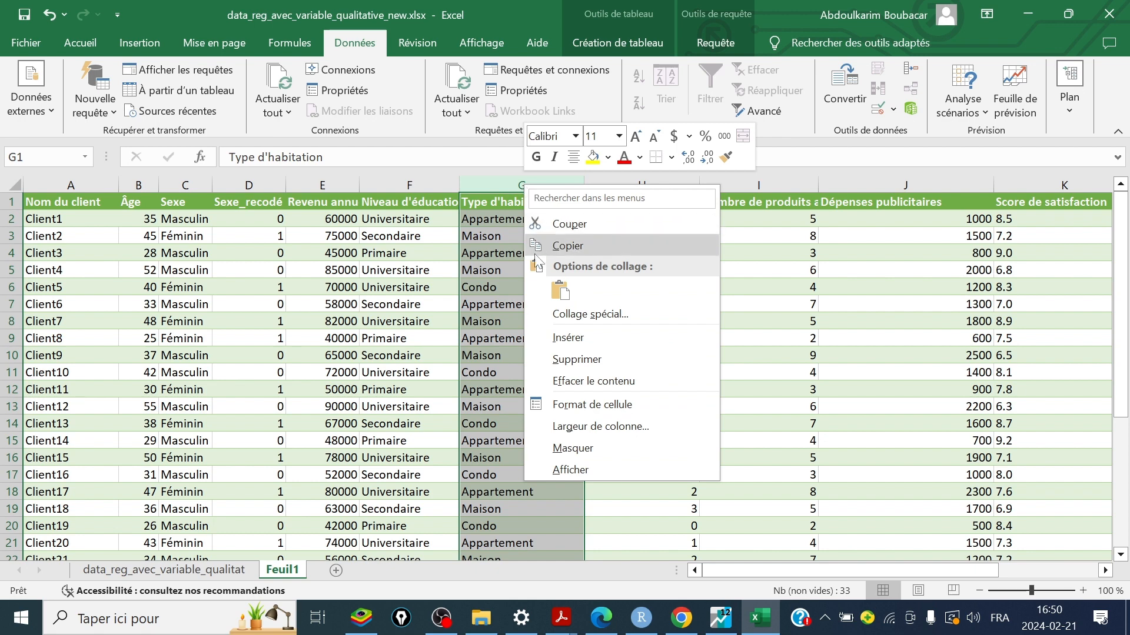
left_click(568, 337)
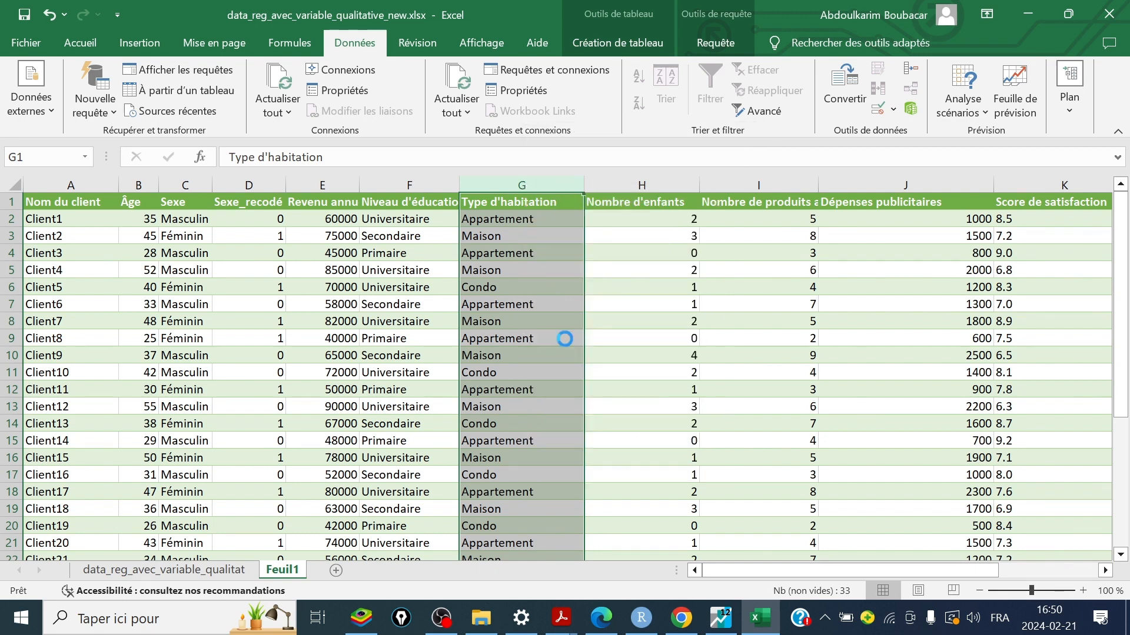
left_click(525, 208)
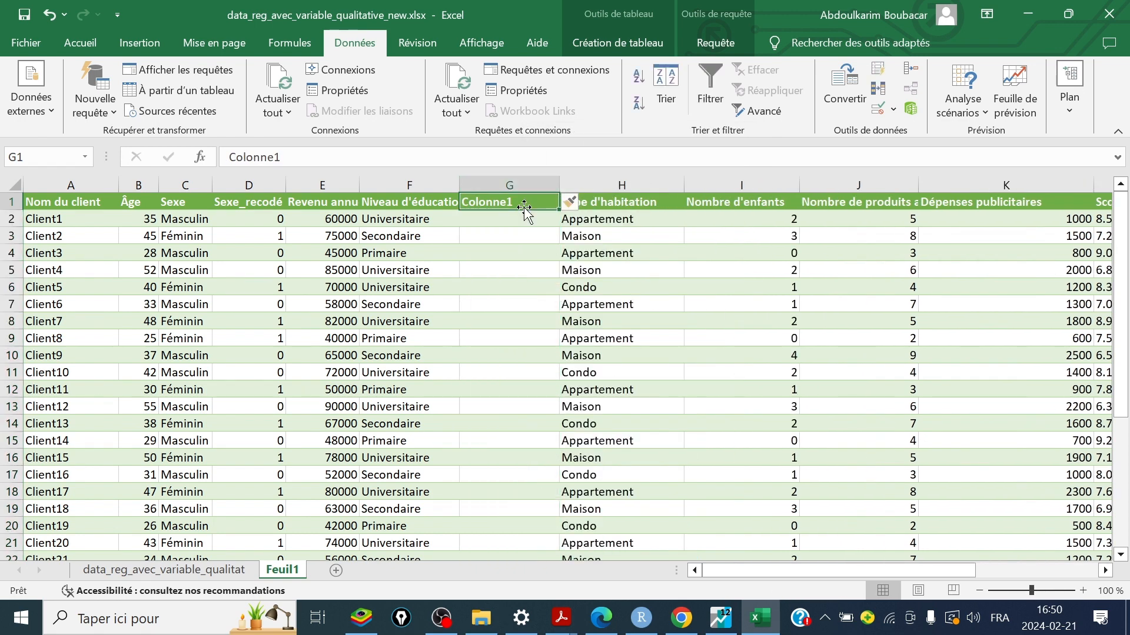
- Rename the empty column's header as "Niveau d'education recodé" and fit the column width to it
left_click(524, 209)
double_click(522, 205)
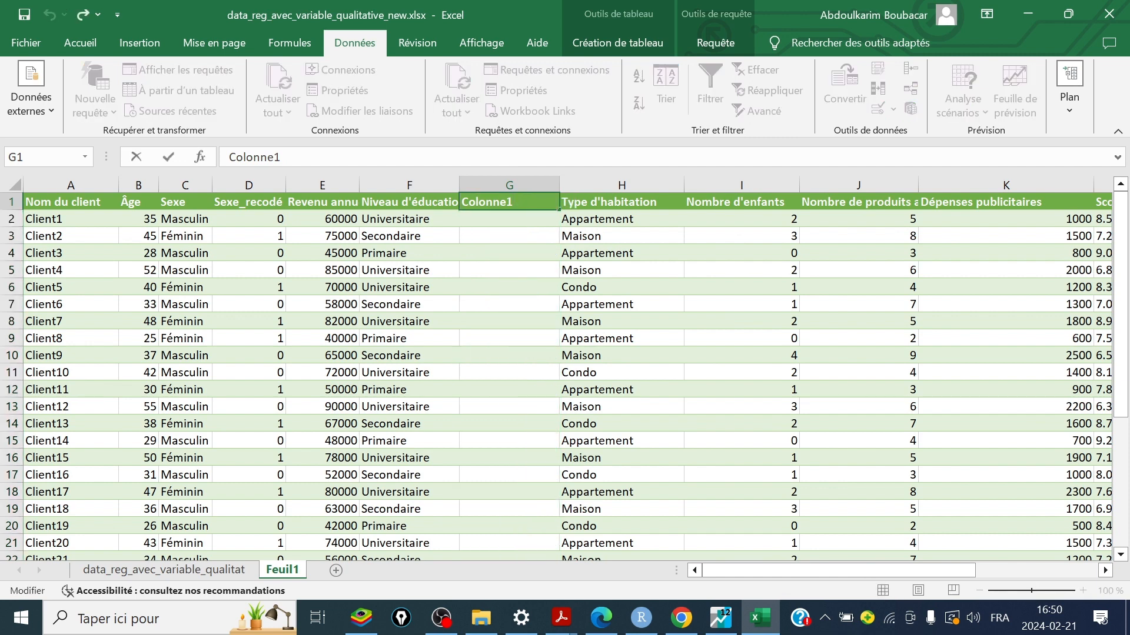
key("BackSpace")
key("BackSpace")
key("BackSpace")
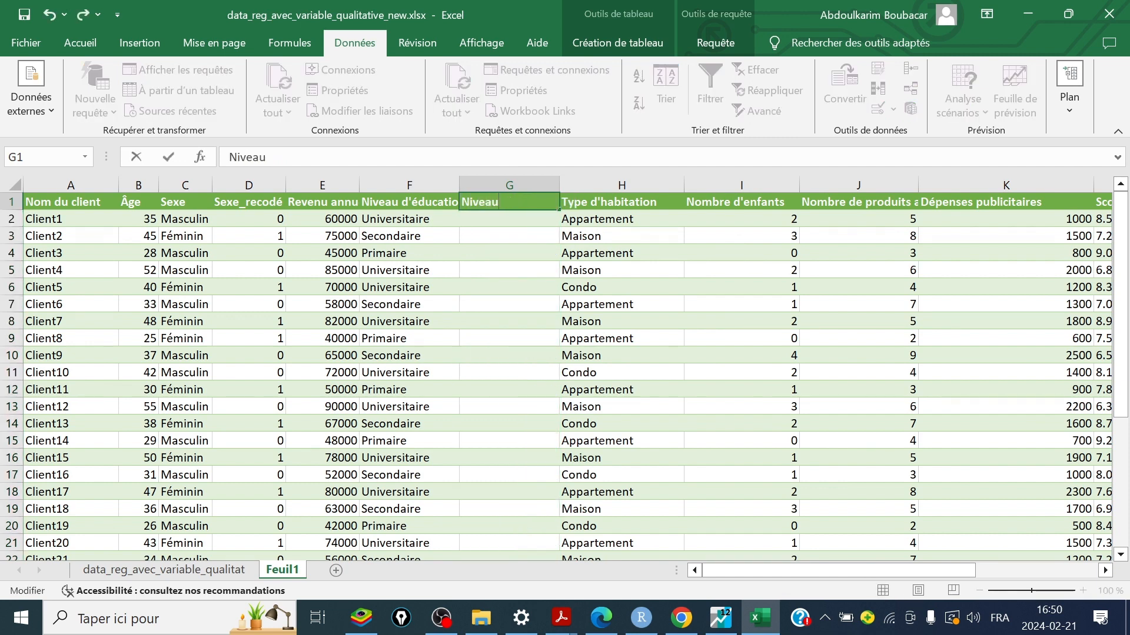
type("Niveau d'educatio")
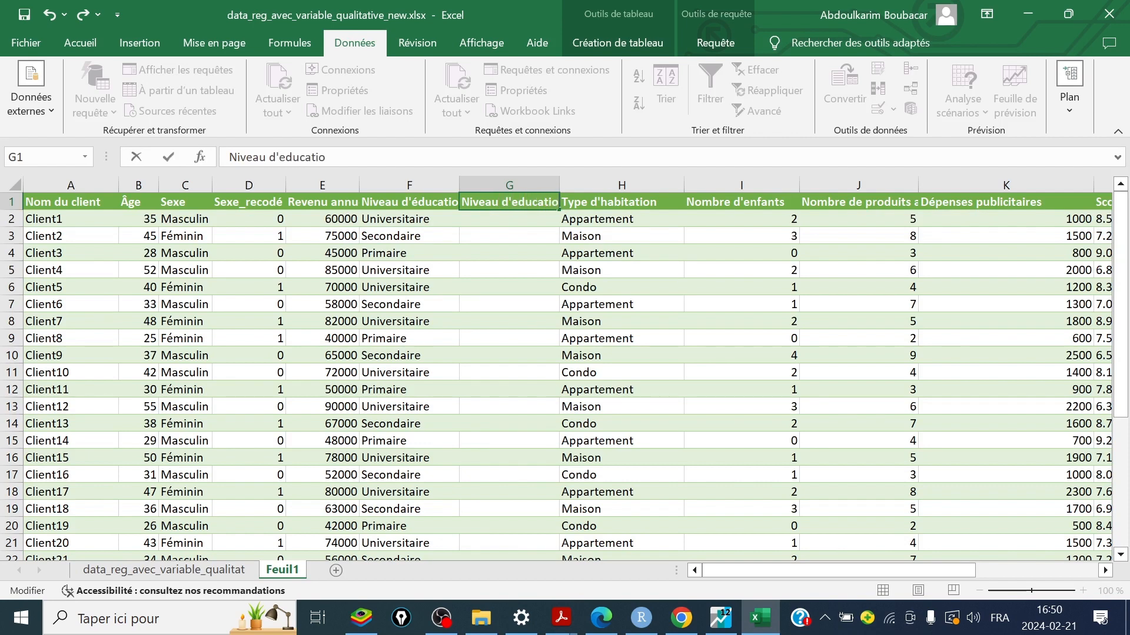
type("n recod")
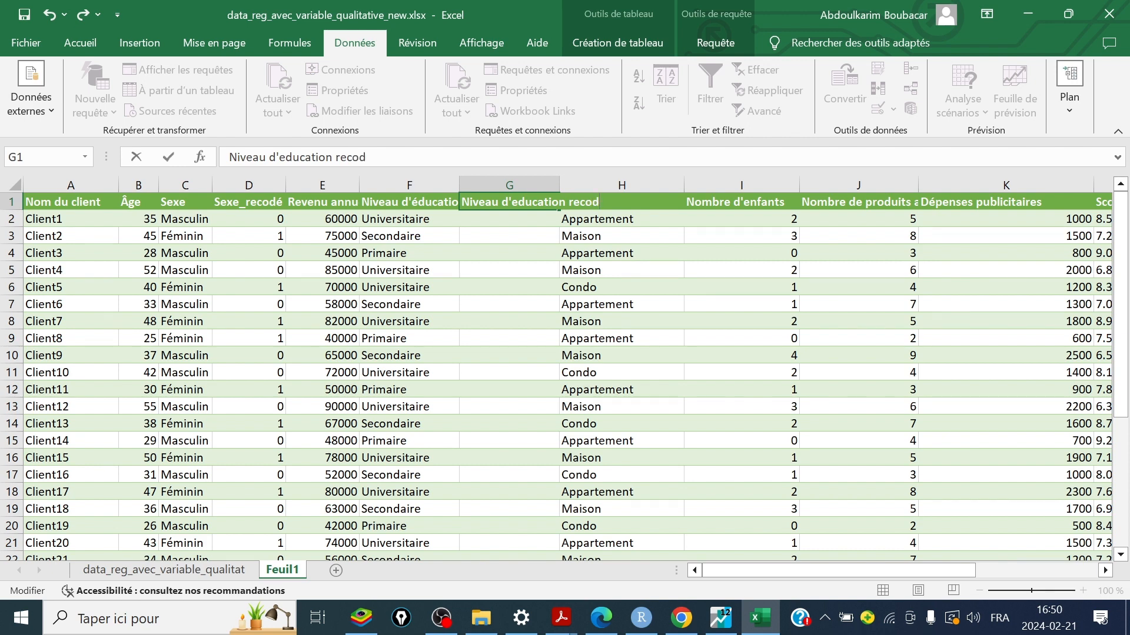
type("é")
key("Return")
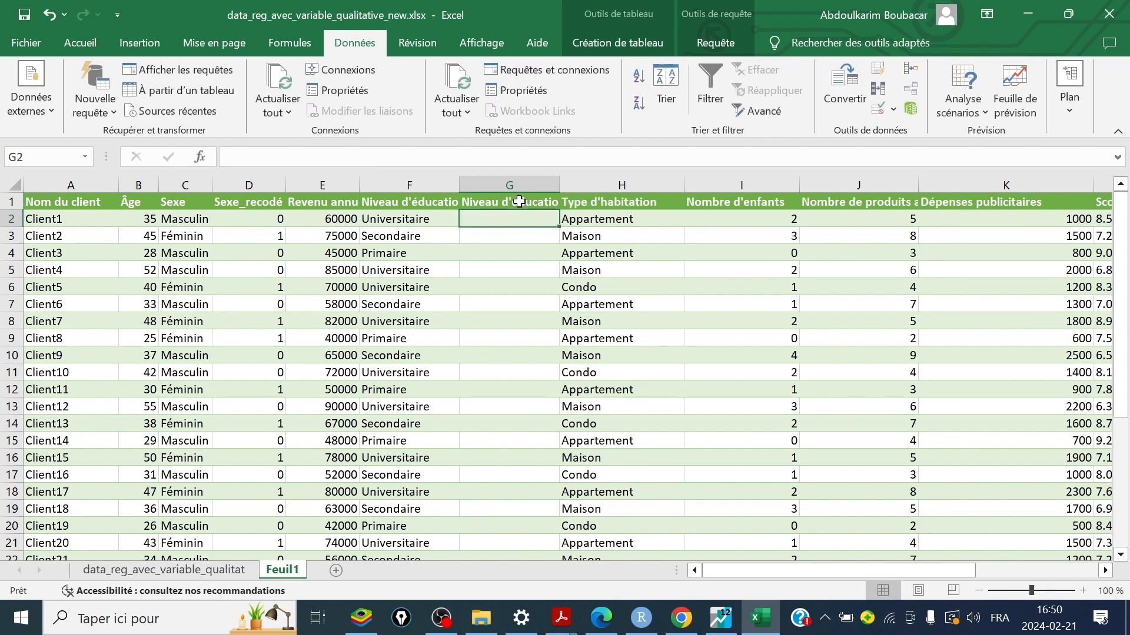
double_click(559, 183)
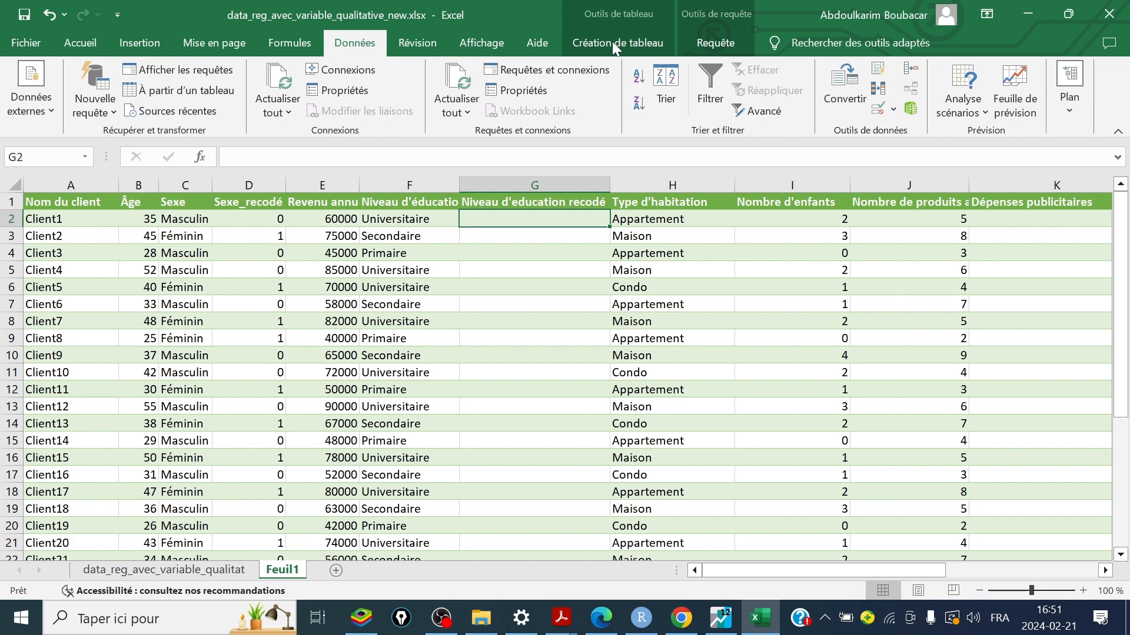
- Turn on table filtering and filter Niveau d'éducation to show only the Primaire rows
left_click(710, 80)
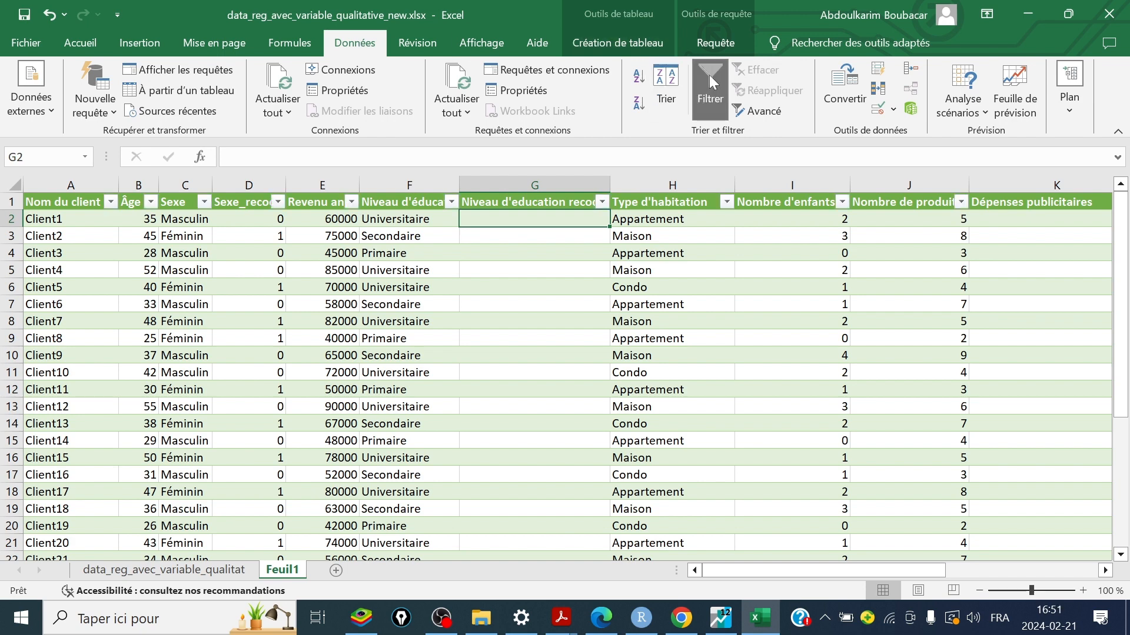
left_click(451, 204)
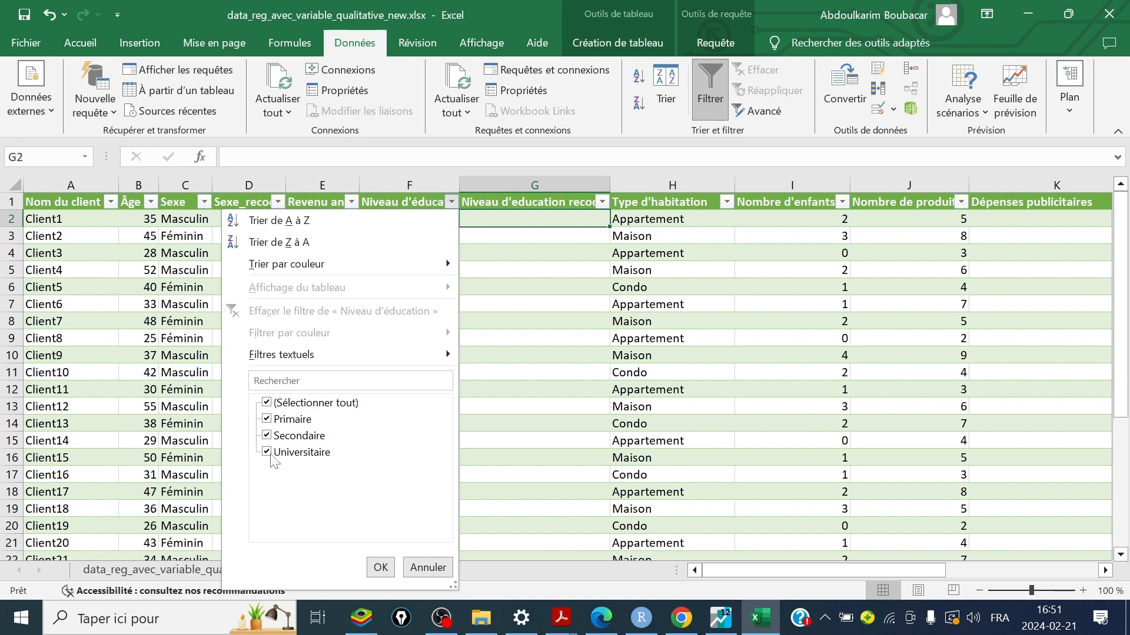
left_click(267, 436)
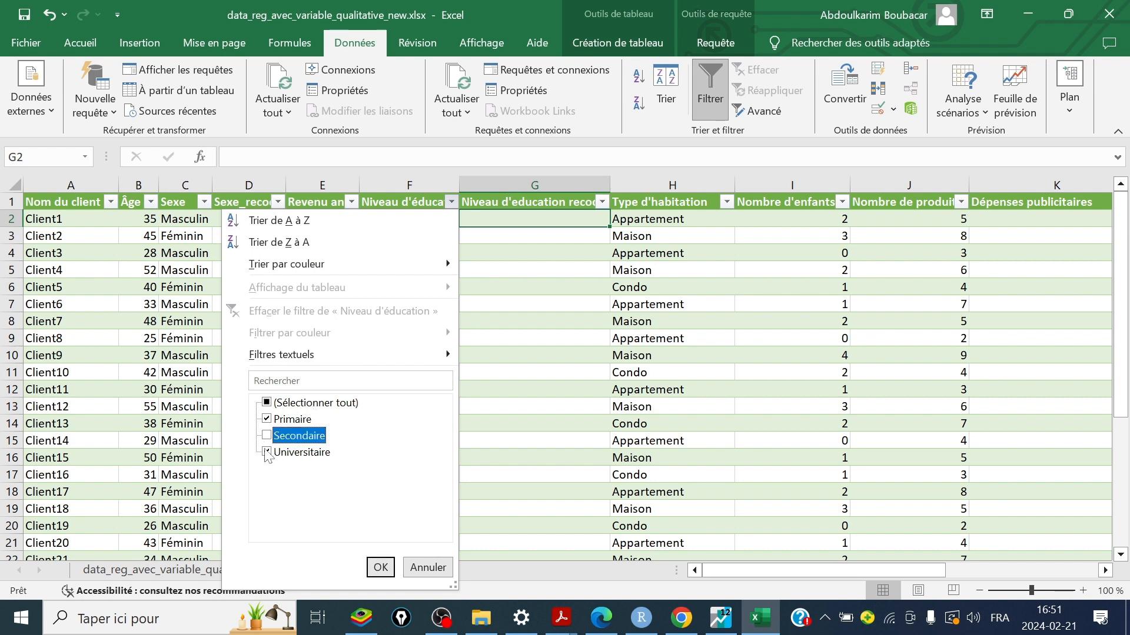
left_click(266, 452)
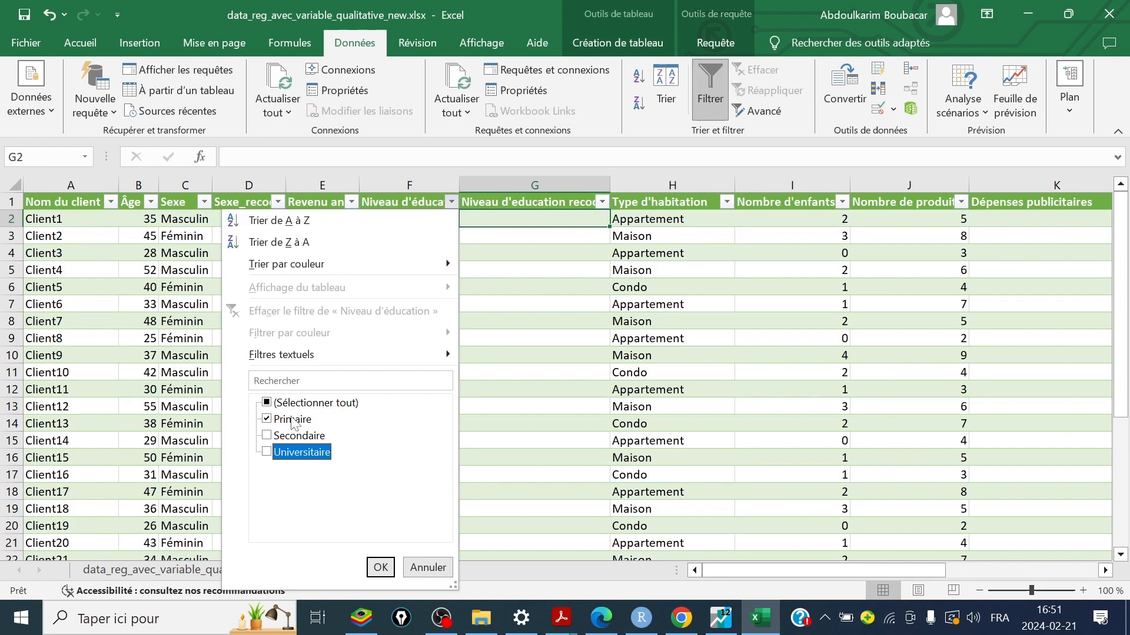
left_click(380, 568)
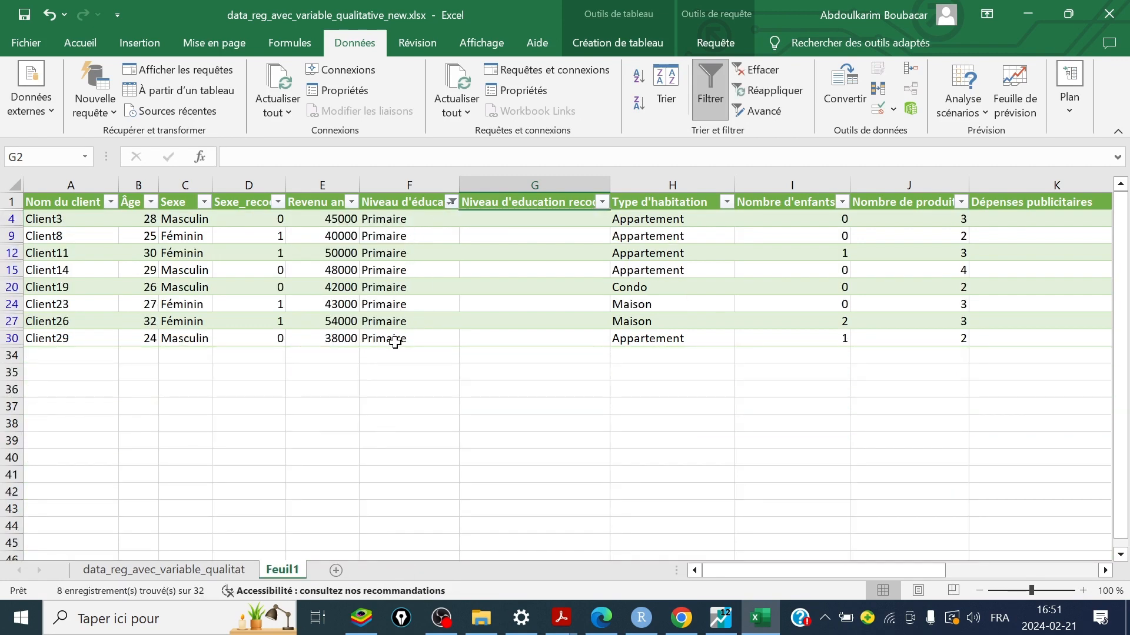
- Enter 1 in the first visible Niveau d'education recodé cell and fill it down through all Primaire rows
left_click(511, 218)
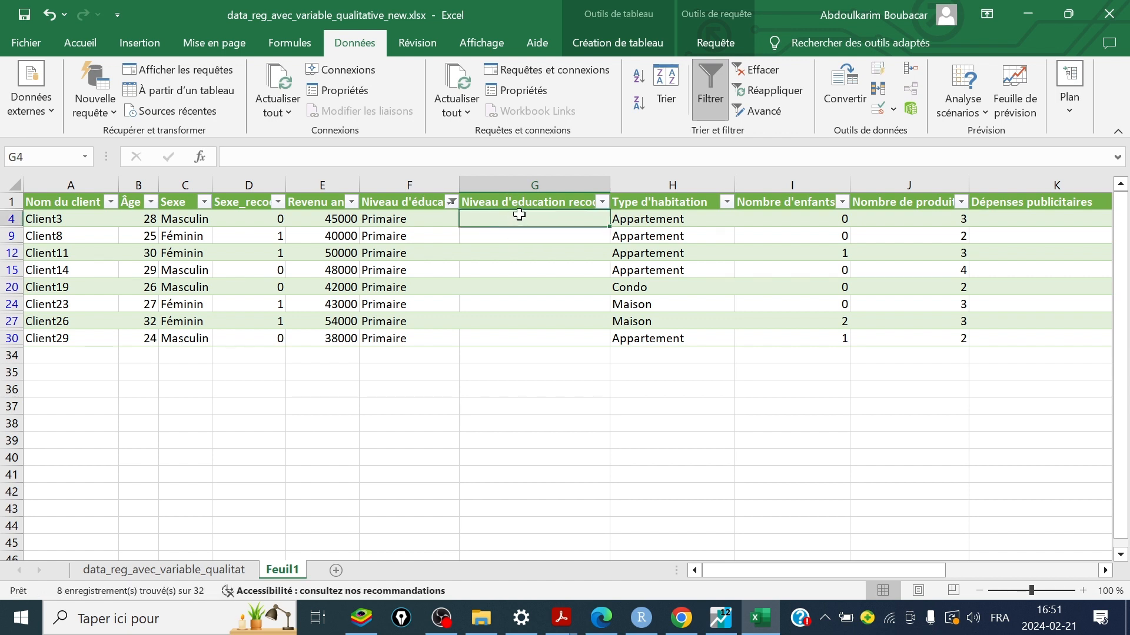
double_click(510, 220)
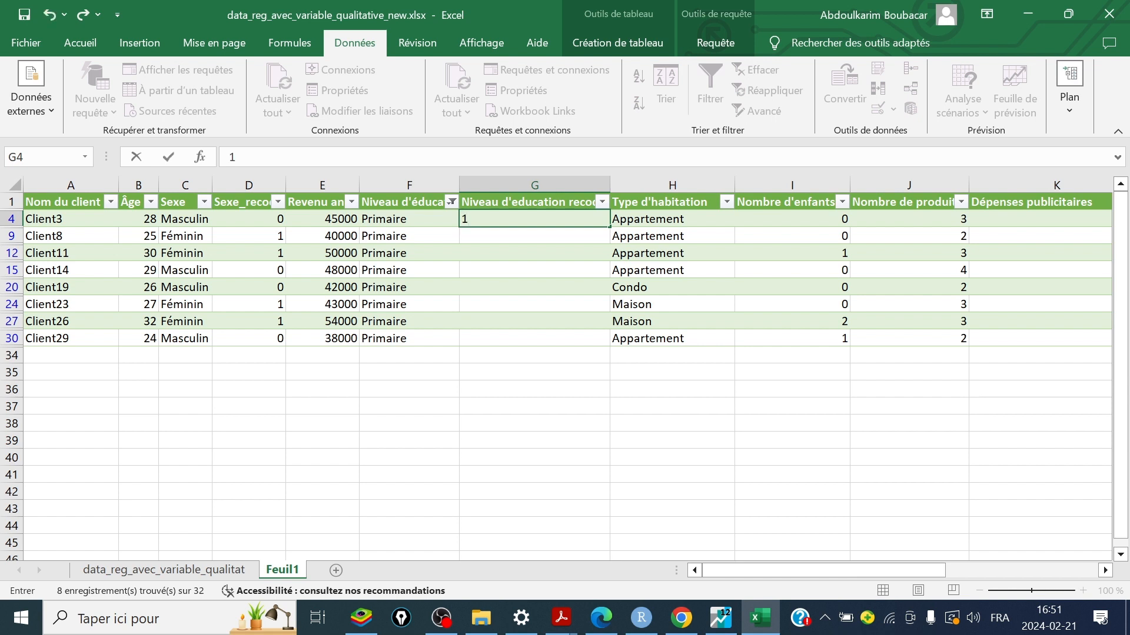
key("Return")
left_click(566, 206)
left_click(571, 218)
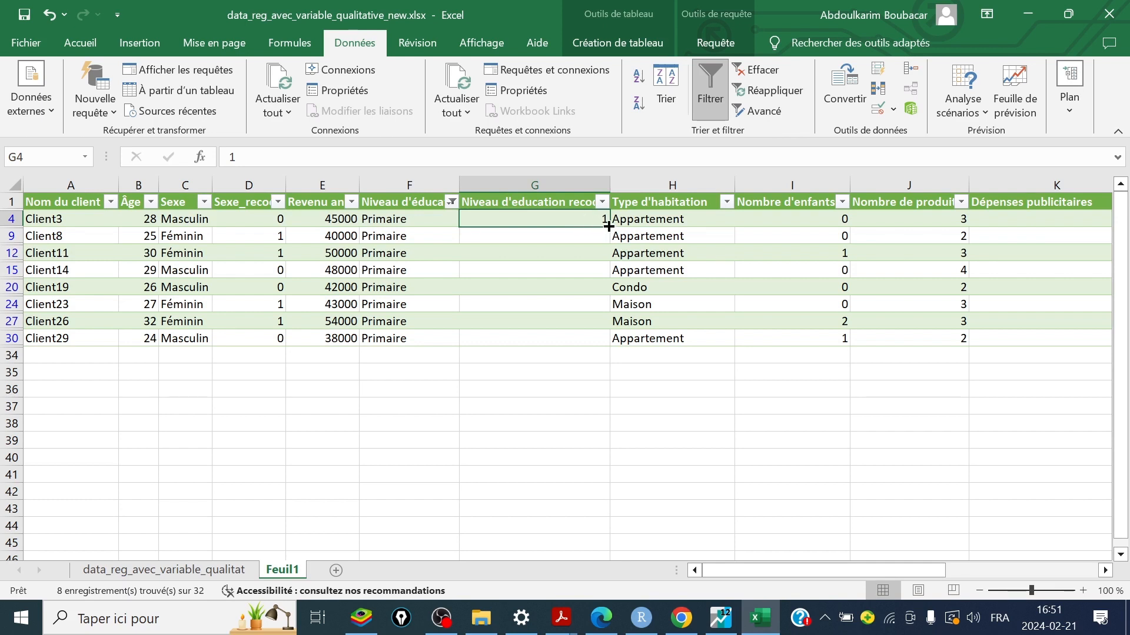
left_click_drag(608, 226, 610, 341)
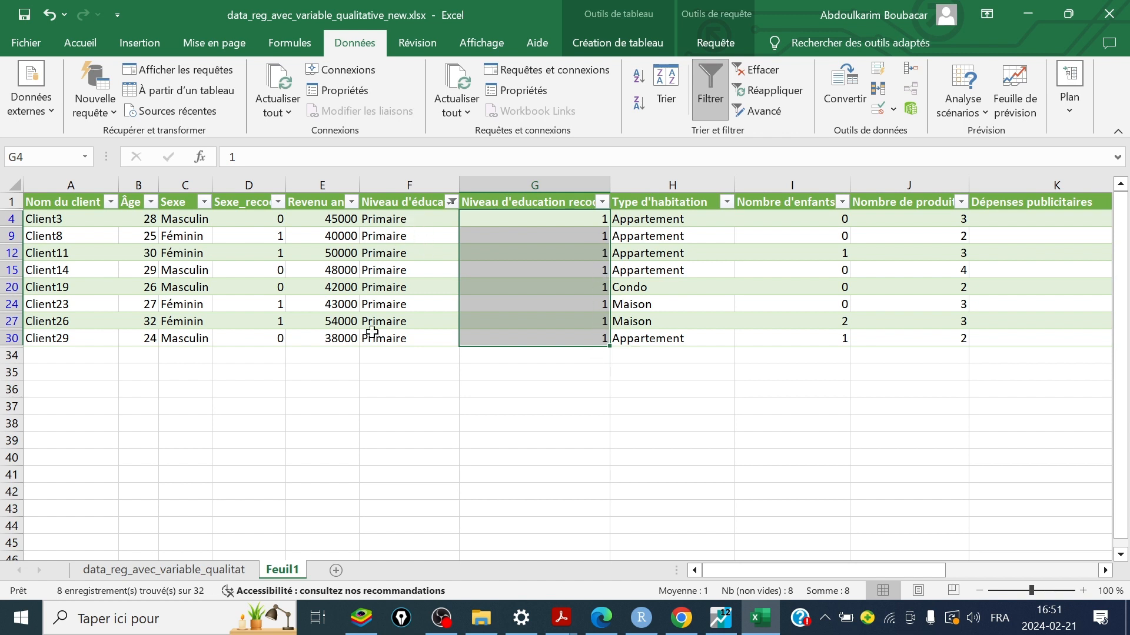
- Change the Niveau d'éducation filter to show only the Secondaire rows
left_click(452, 203)
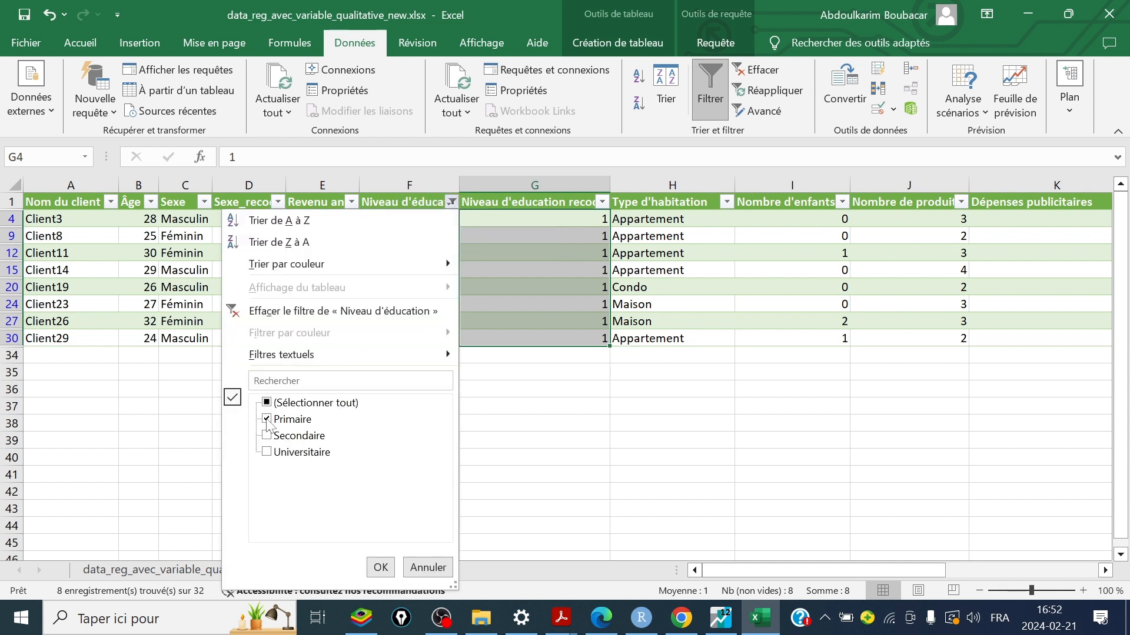
left_click(267, 420)
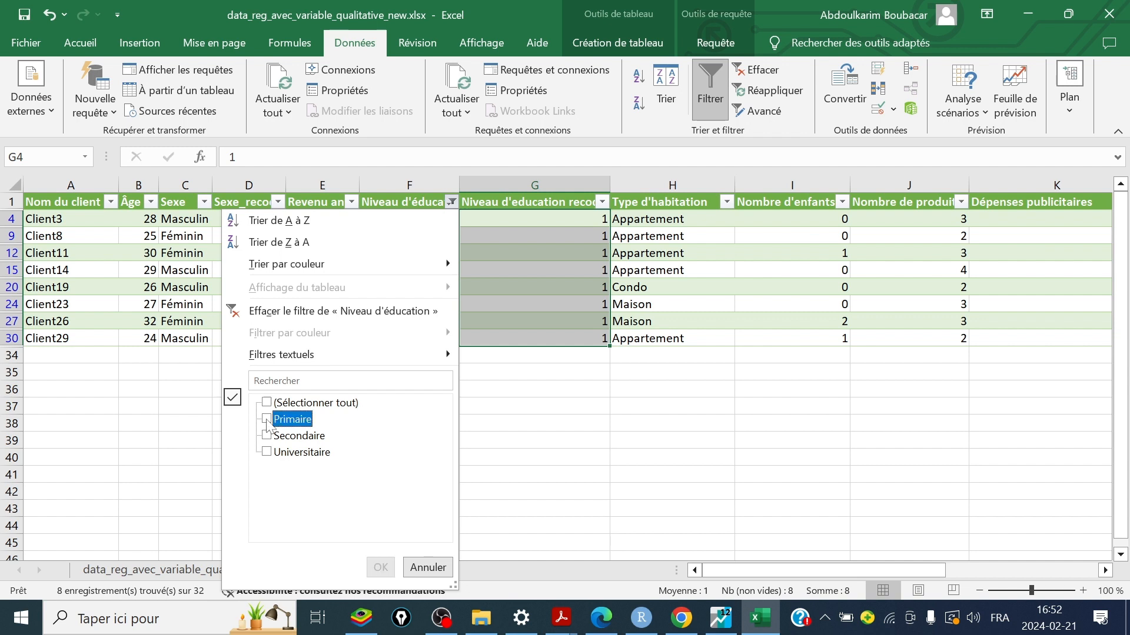
left_click(266, 436)
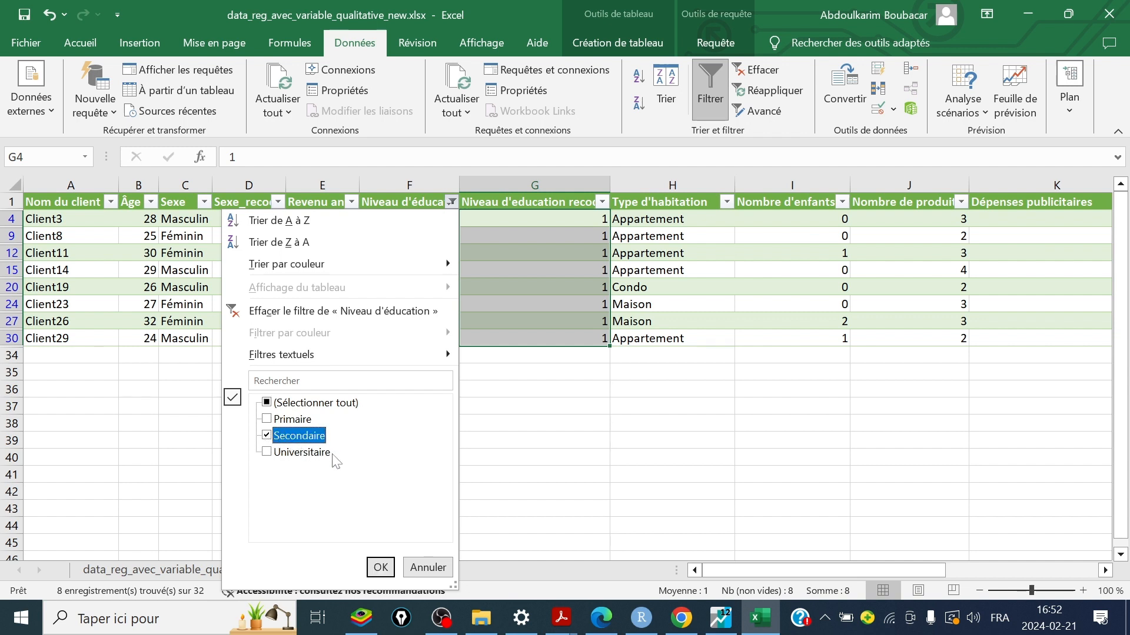
left_click(380, 567)
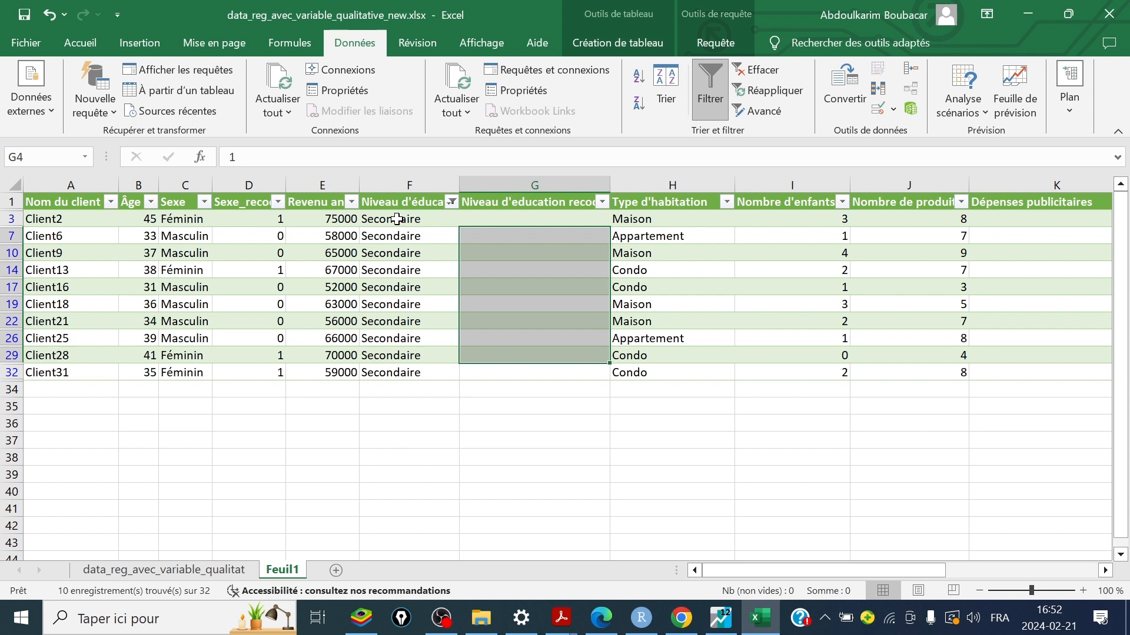
- Enter 2 in the first visible Niveau d'education recodé cell and fill it down through all Secondaire rows
left_click(506, 219)
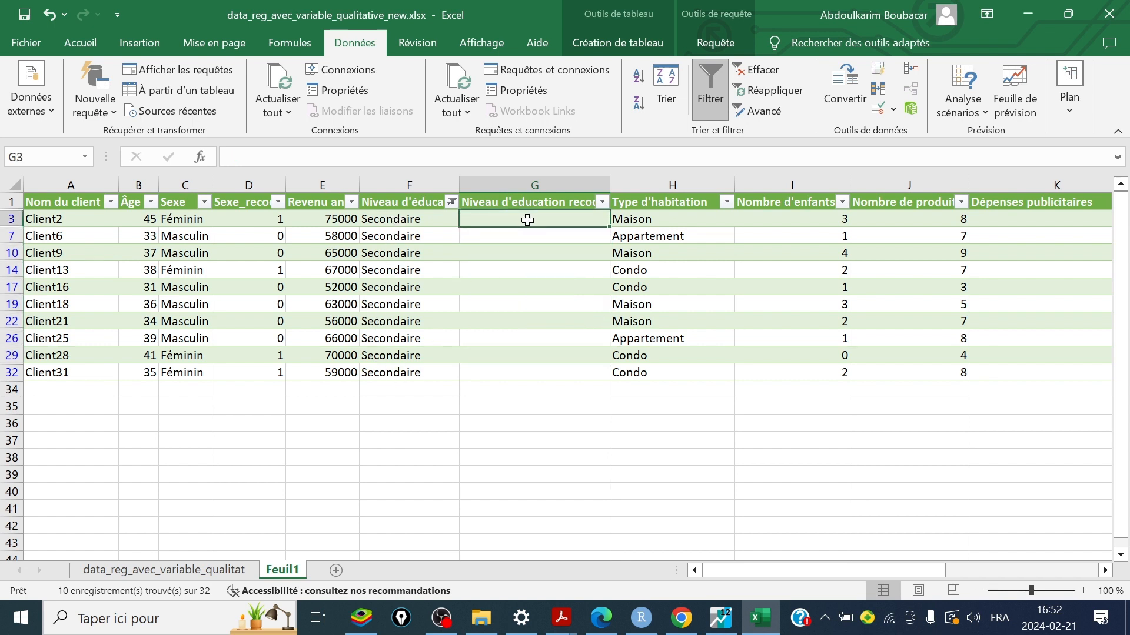
type("é")
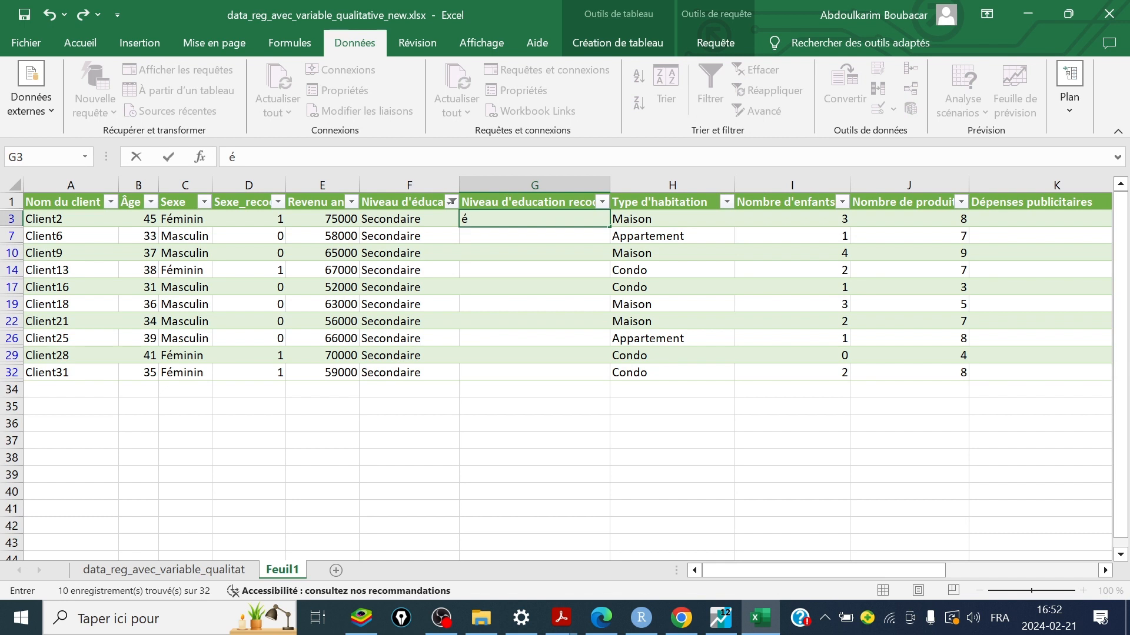
key("ctrl+Return")
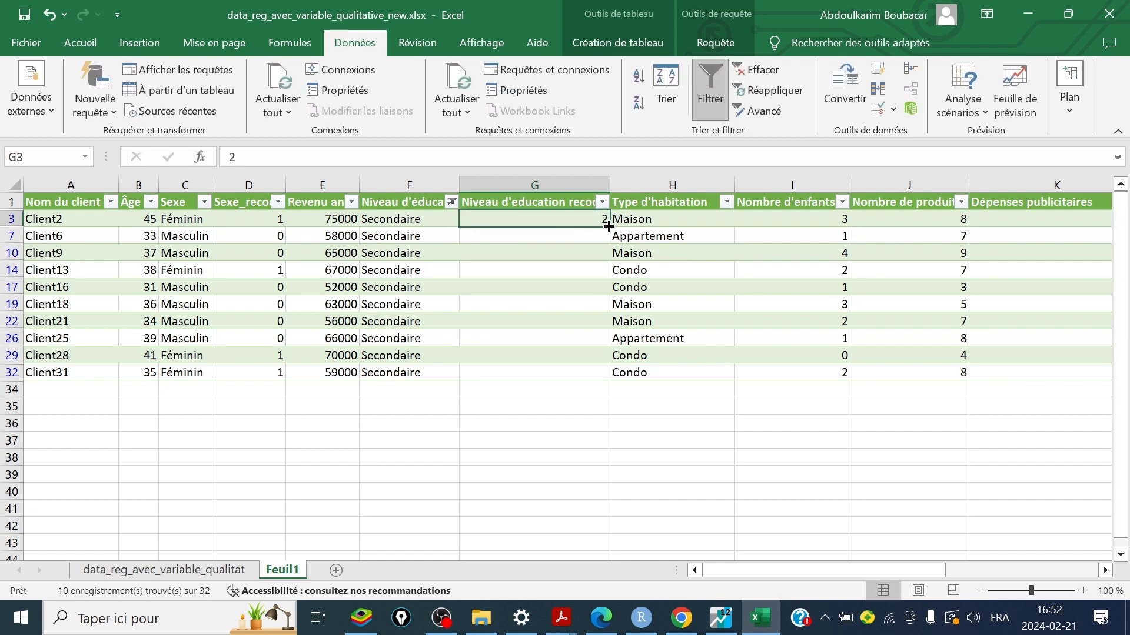
left_click_drag(609, 226, 613, 381)
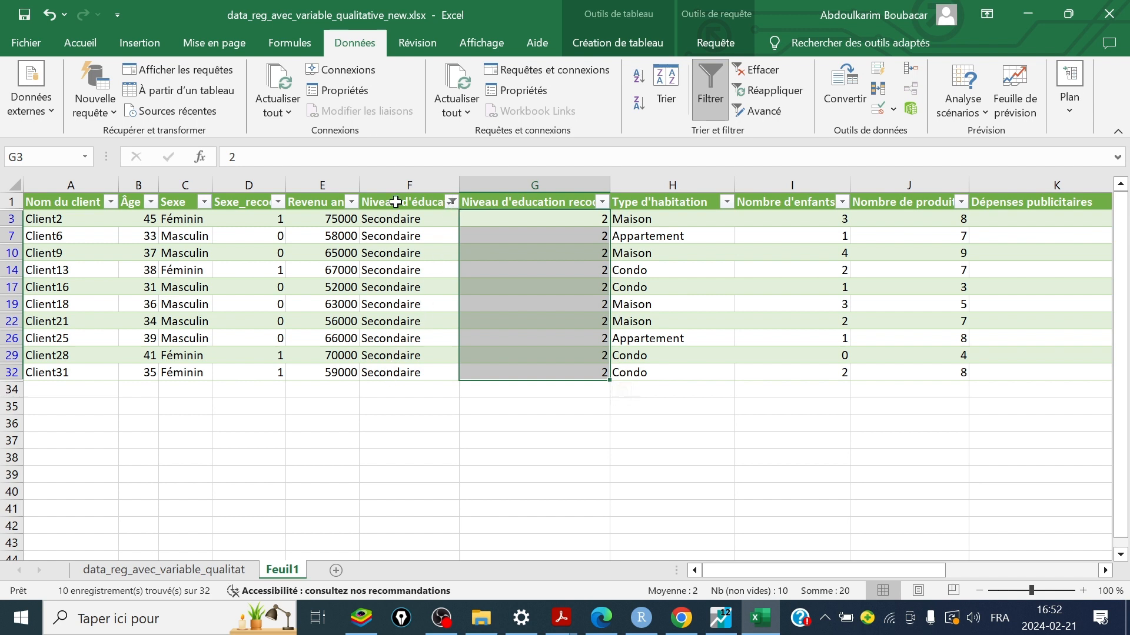
- Change the Niveau d'éducation filter to show only the Universitaire rows
left_click(452, 202)
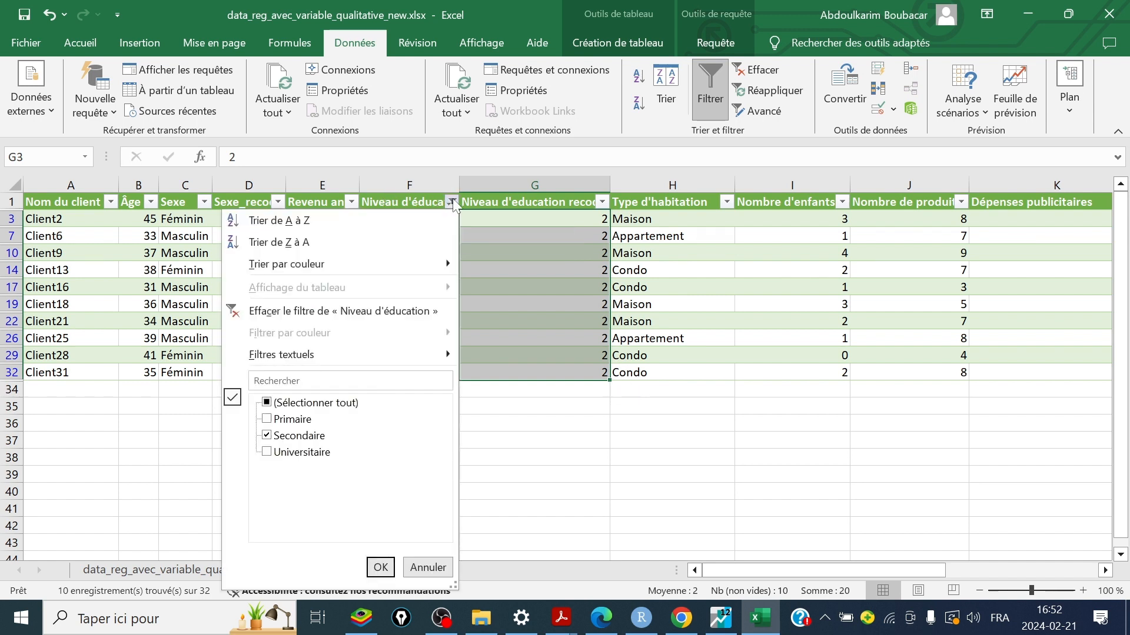
left_click(266, 452)
left_click(267, 436)
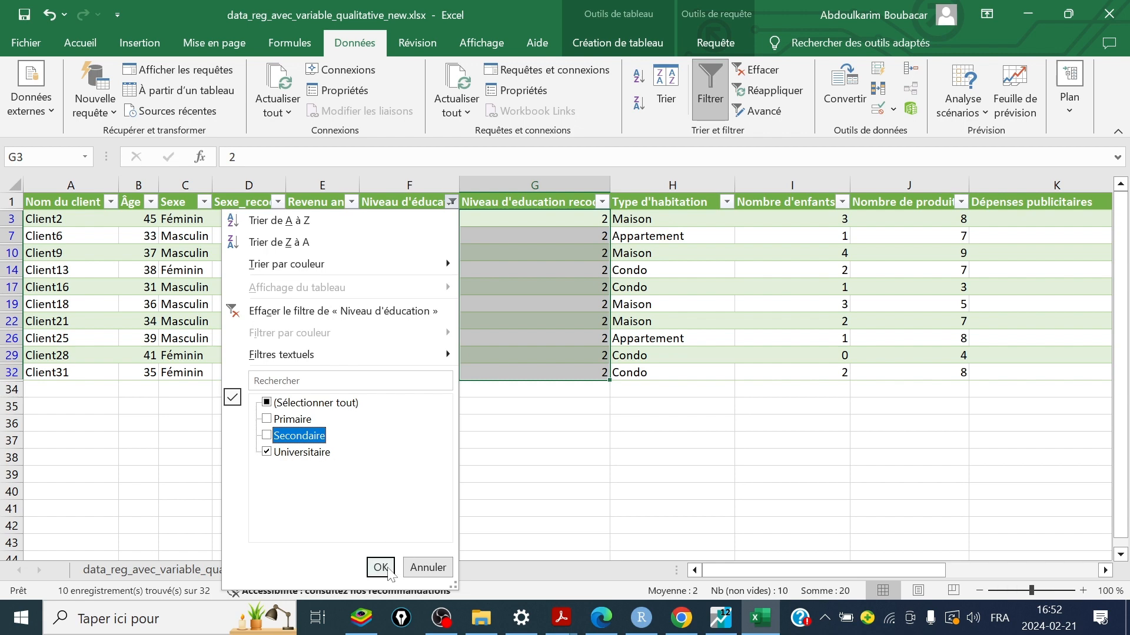
left_click(384, 570)
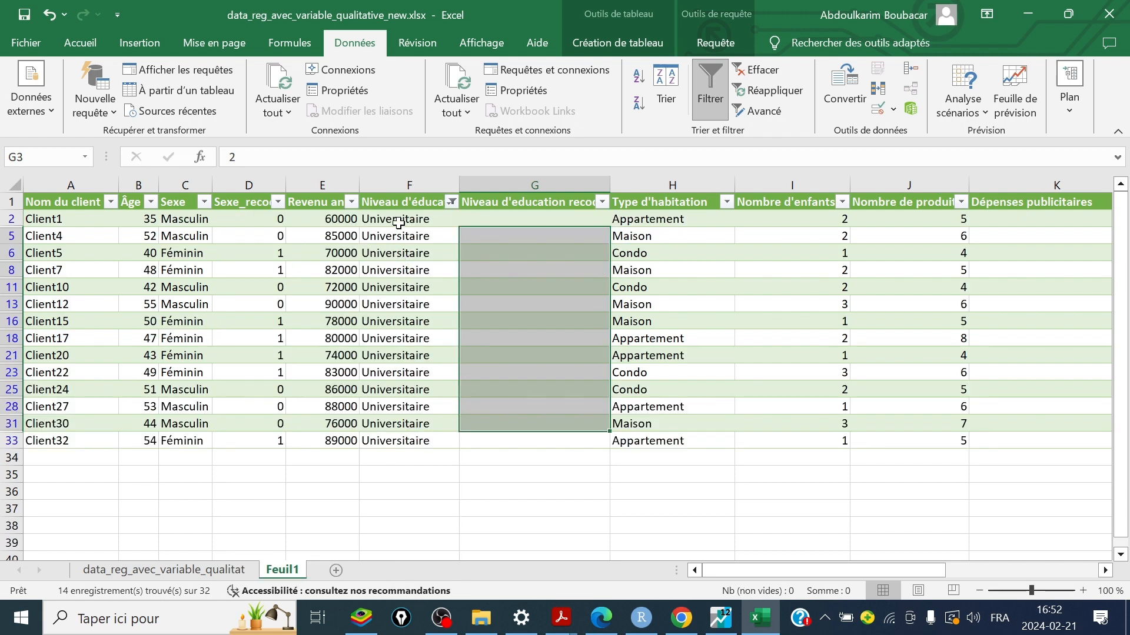
- Enter 3 in the first visible Niveau d'education recodé cell and fill it down through all Universitaire rows
left_click_drag(400, 221, 405, 442)
double_click(502, 219)
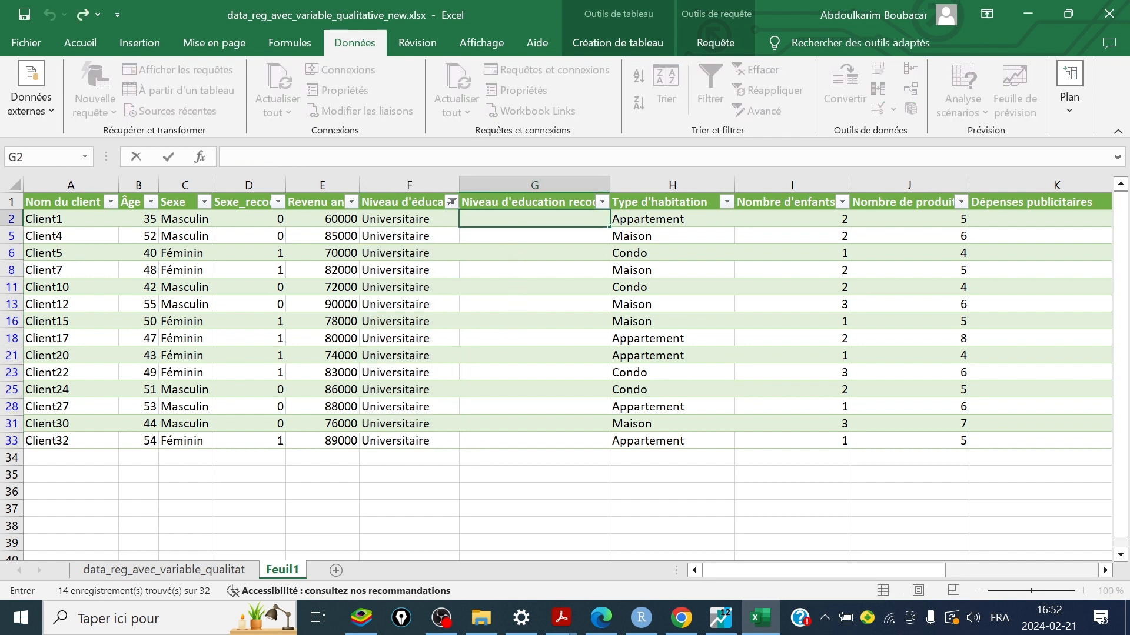
type("3")
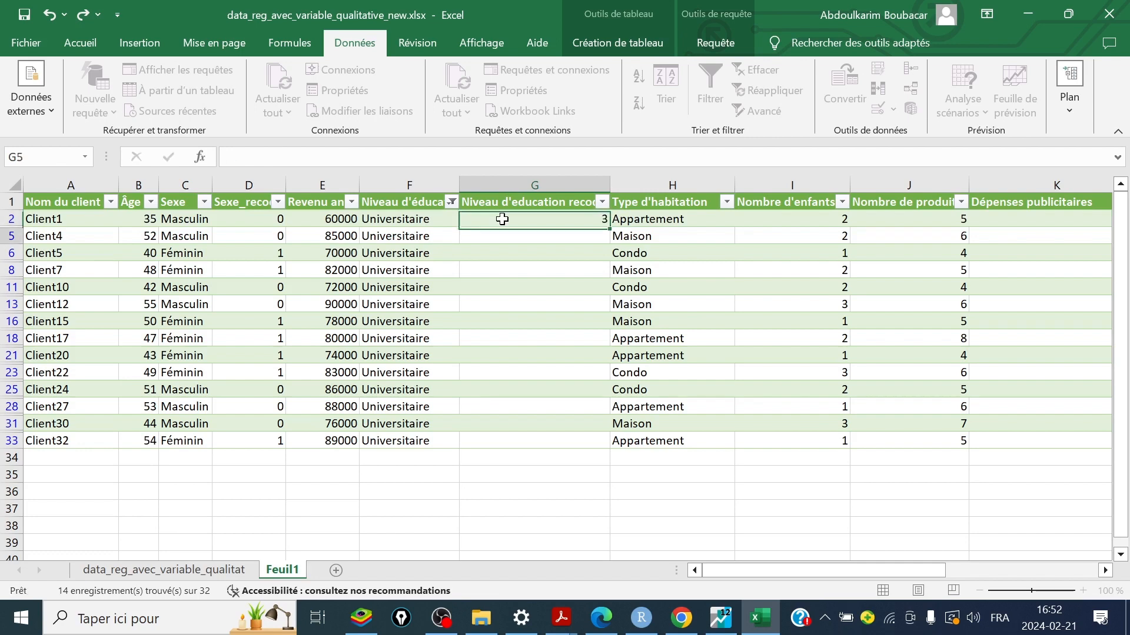
key("ctrl+Return")
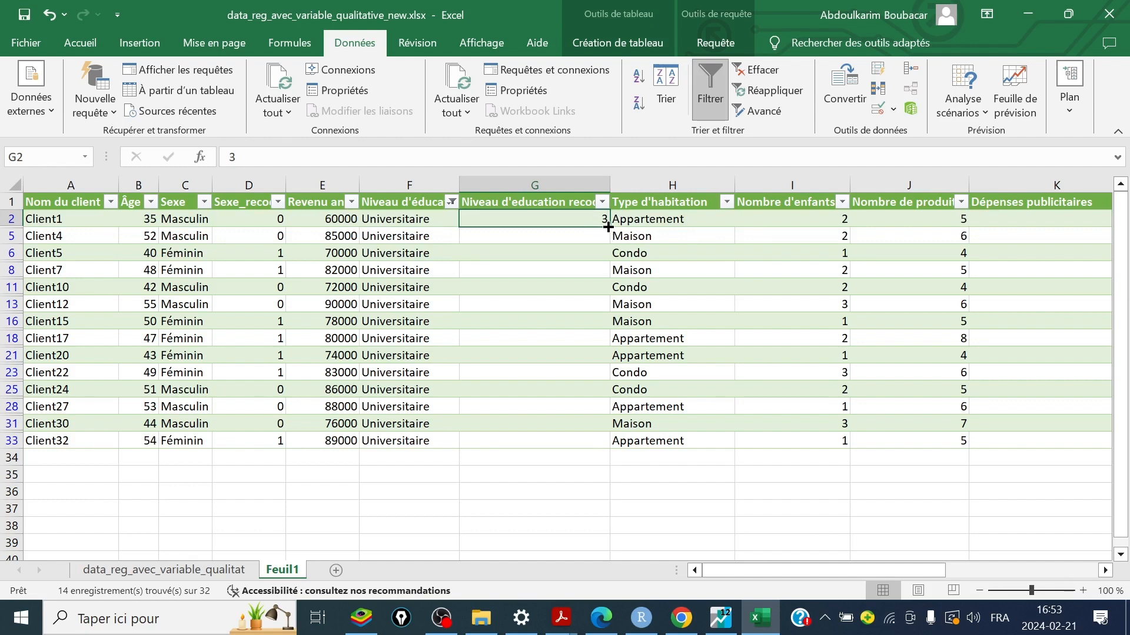
left_click_drag(609, 226, 574, 448)
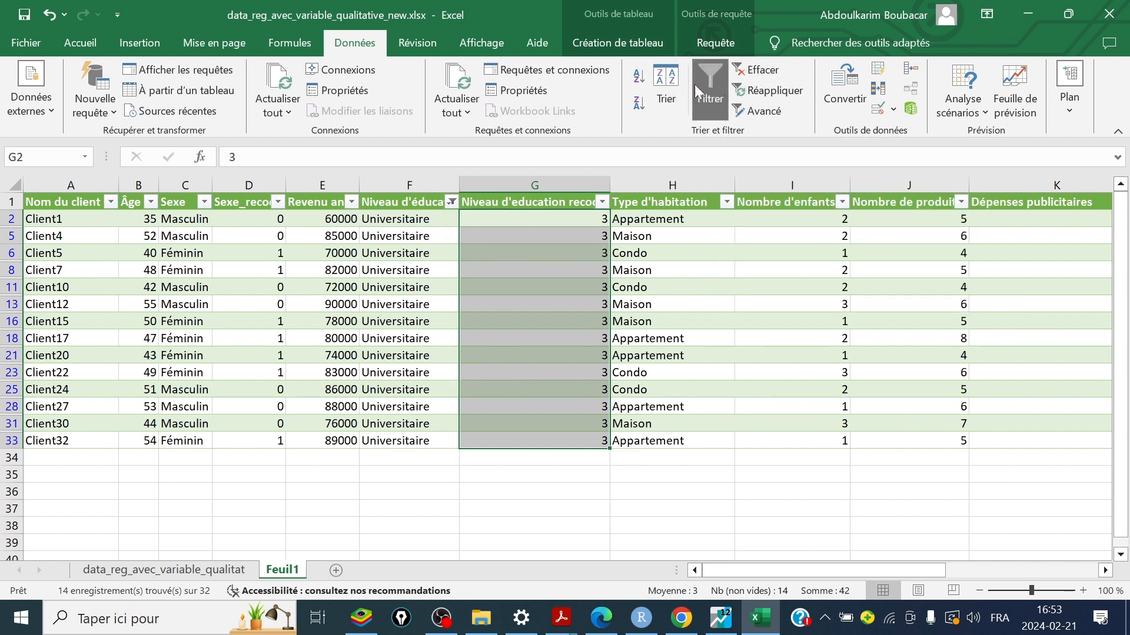
- Turn off the table filtering and review the Niveau d'education recodé codes down to the last client
left_click(709, 86)
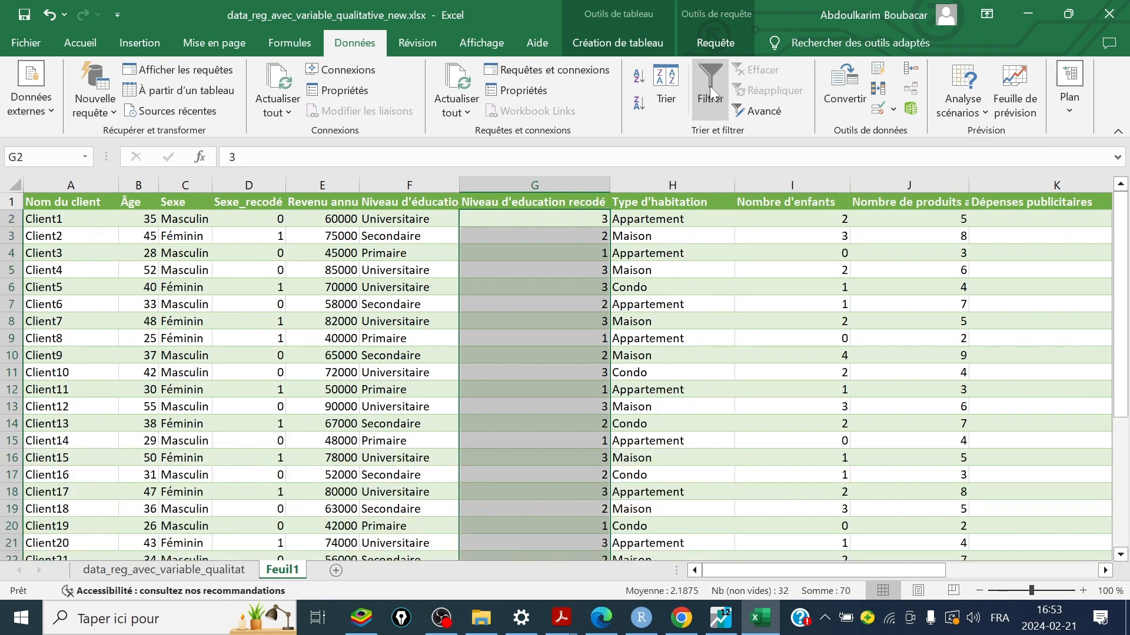
left_click(398, 202)
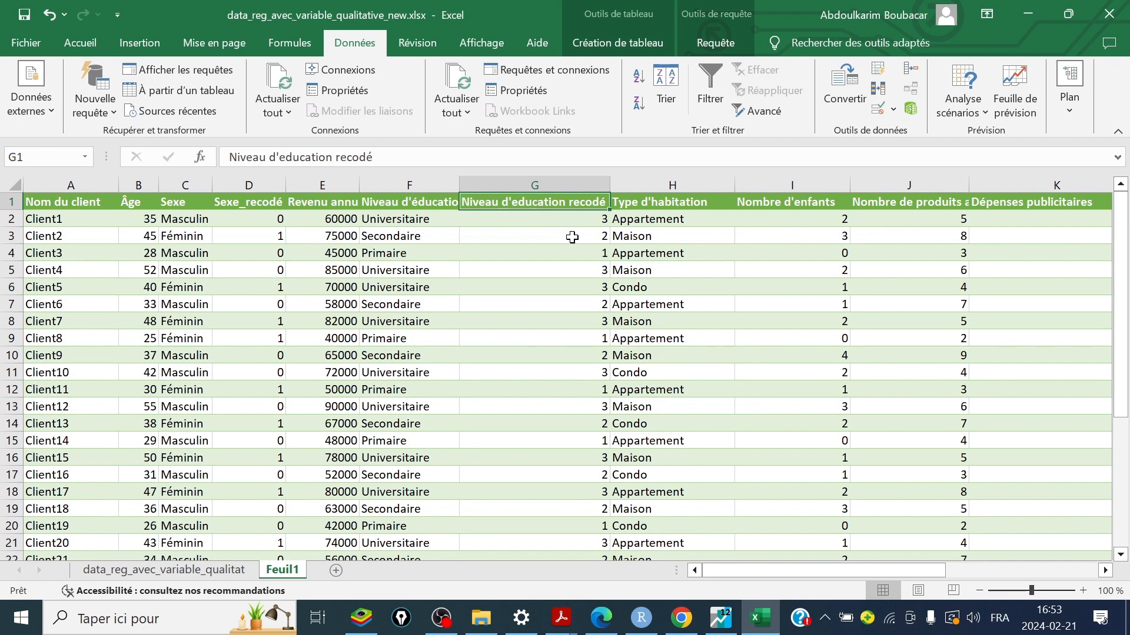
left_click(587, 256)
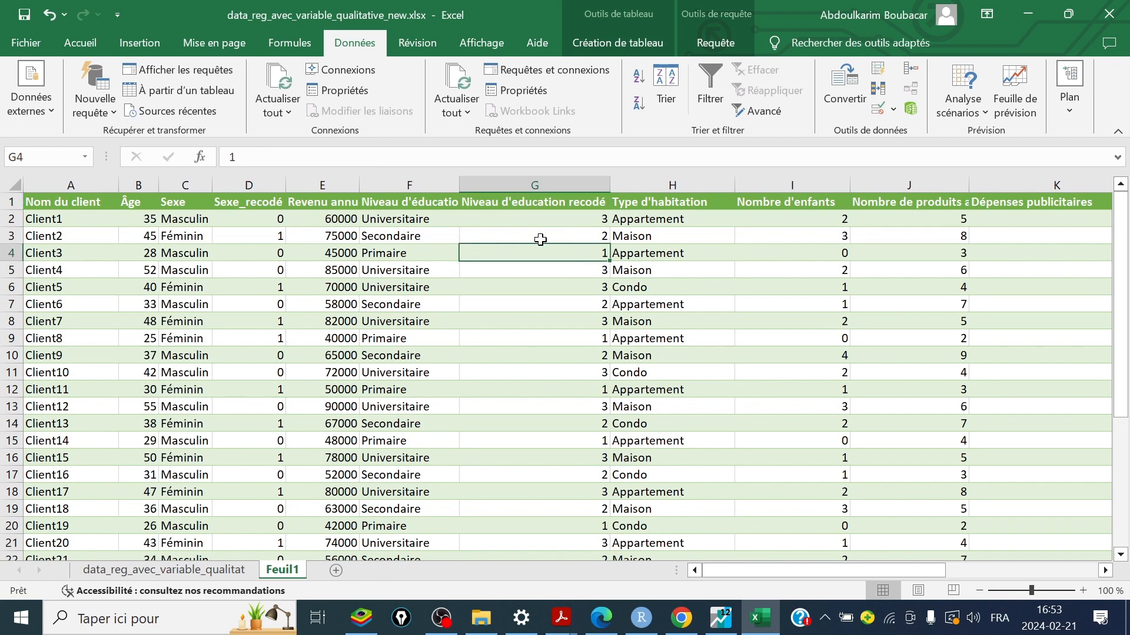
left_click(550, 220)
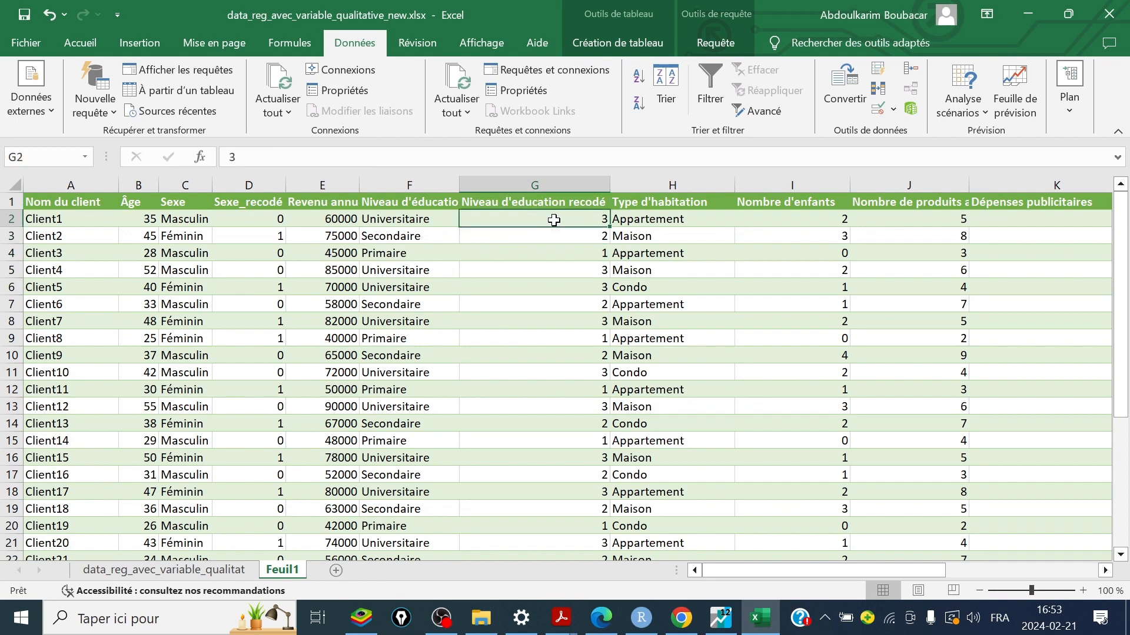
left_click_drag(1121, 262, 1109, 553)
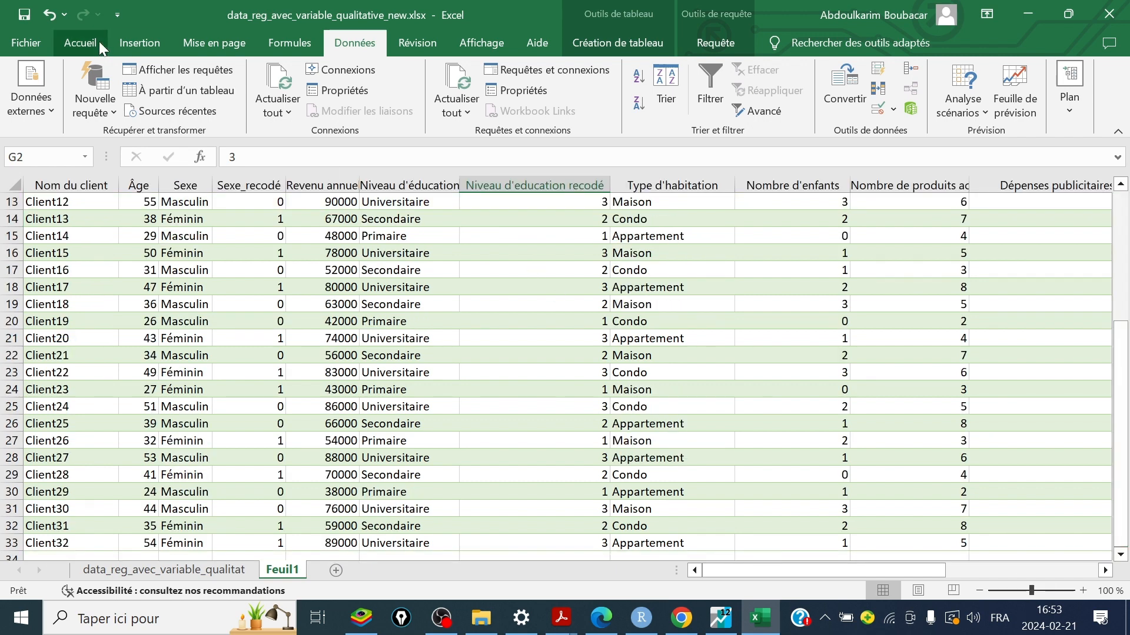
- Save the workbook and select the Type d'habitation column
left_click(26, 42)
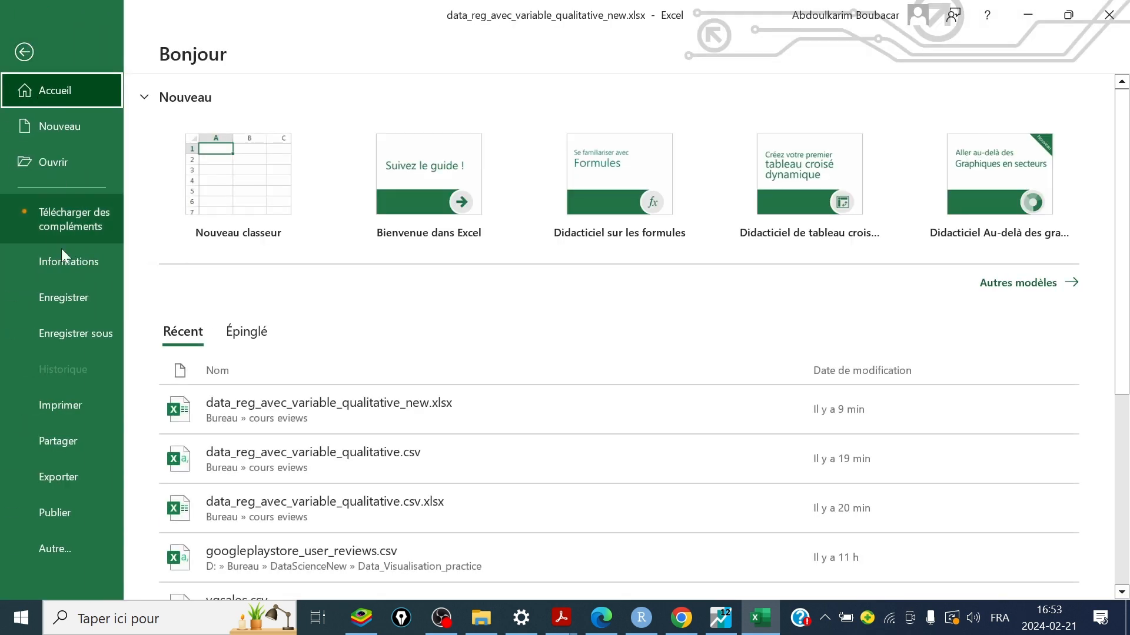
left_click(68, 295)
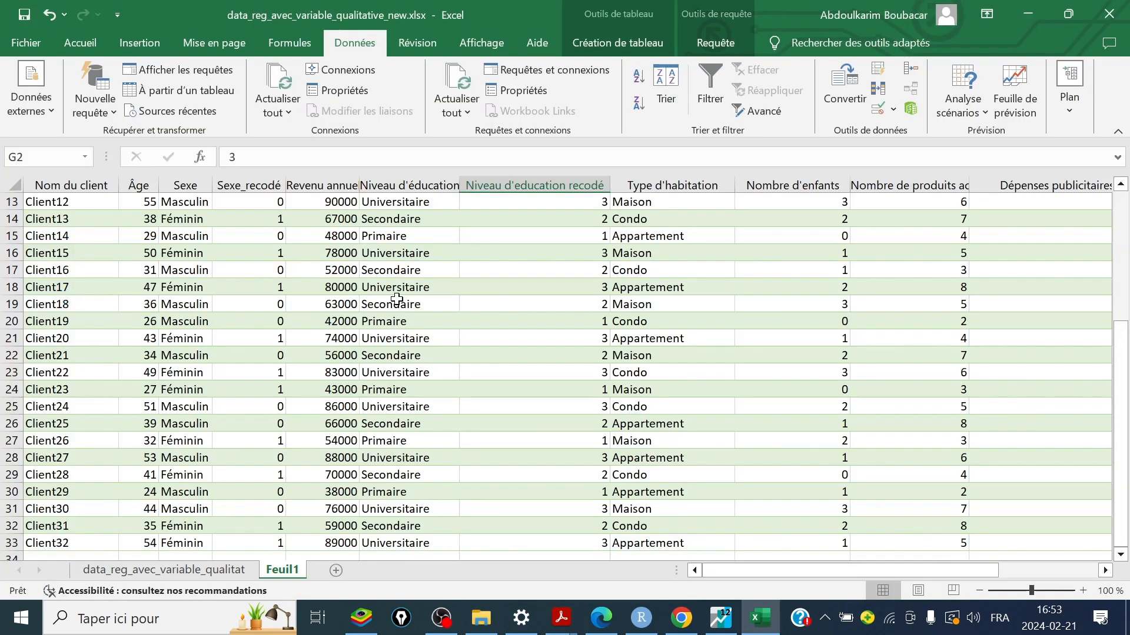
left_click(647, 181)
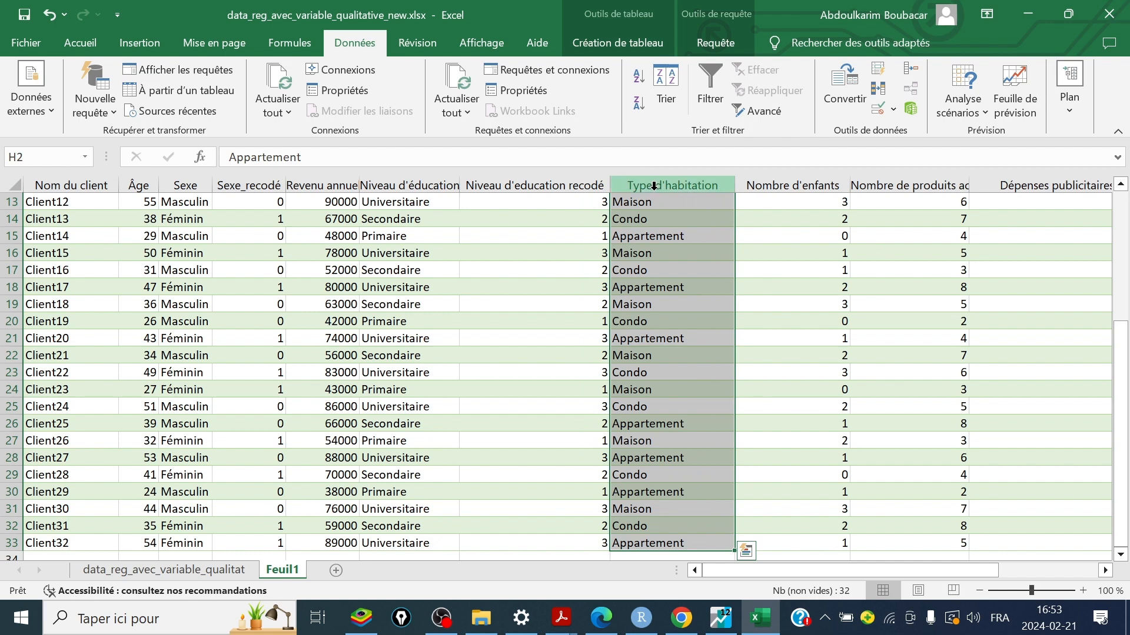